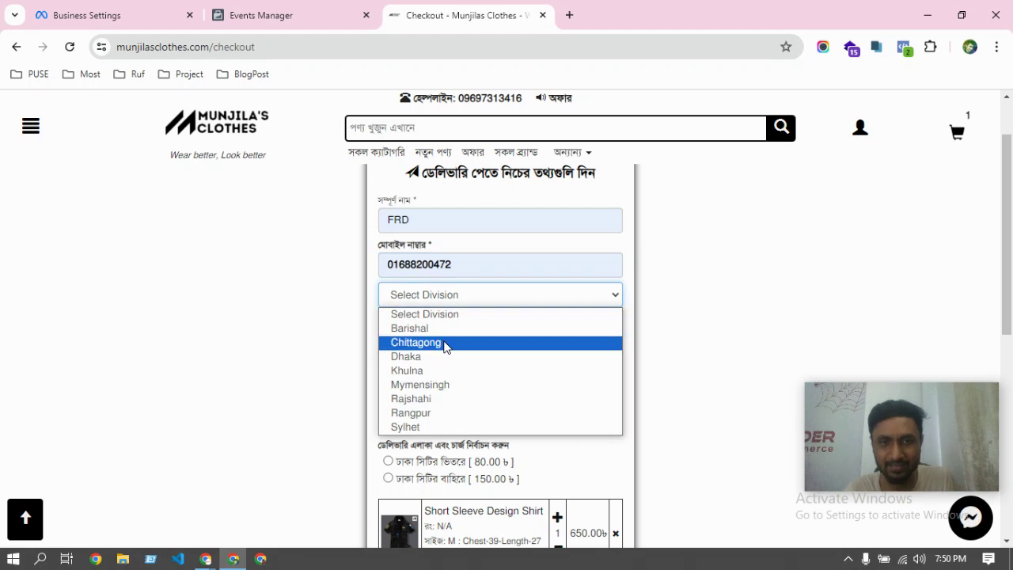
- Choose Chittagong as the division, Chandpur as the district and Hajiganj as the area in the checkout form
left_click(442, 349)
left_click(448, 325)
left_click(445, 385)
left_click(438, 354)
left_click(434, 416)
scroll(404, 412, "down", 1)
- Fill in the delivery address field with the sample text "test order , Dhaka"
left_click(411, 332)
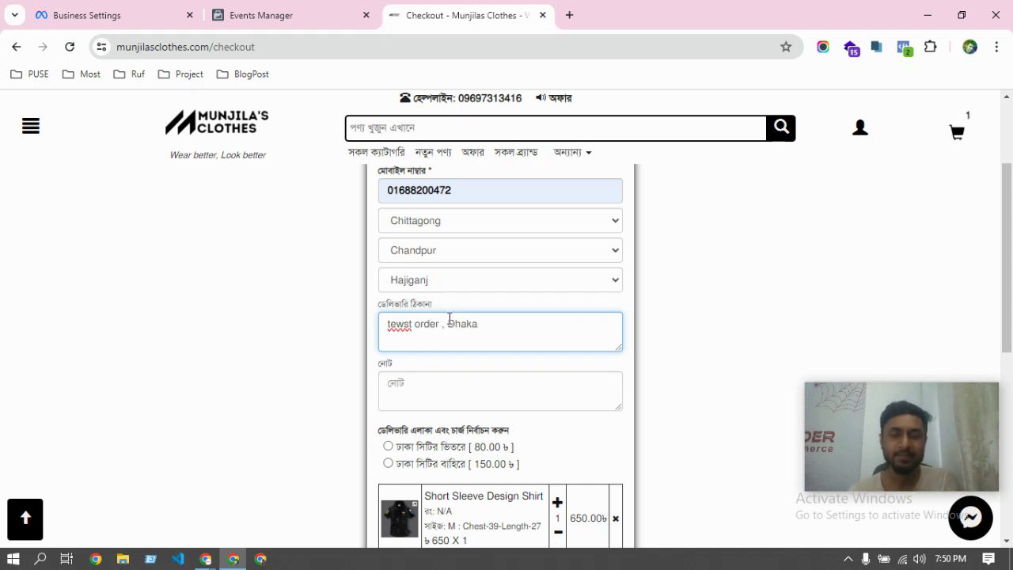
left_click_drag(370, 334, 284, 345)
key("BackSpace")
type("test")
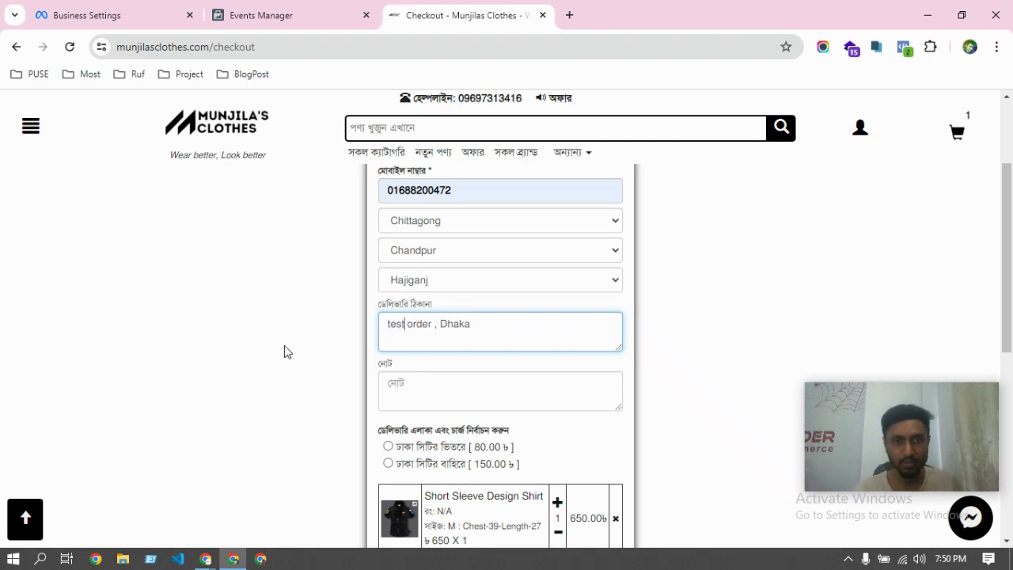
- Choose a delivery area charge and place the test order for the Short Sleeve Design Shirt
scroll(474, 330, "down", 1)
left_click(405, 379)
scroll(511, 364, "down", 3)
left_click(512, 336)
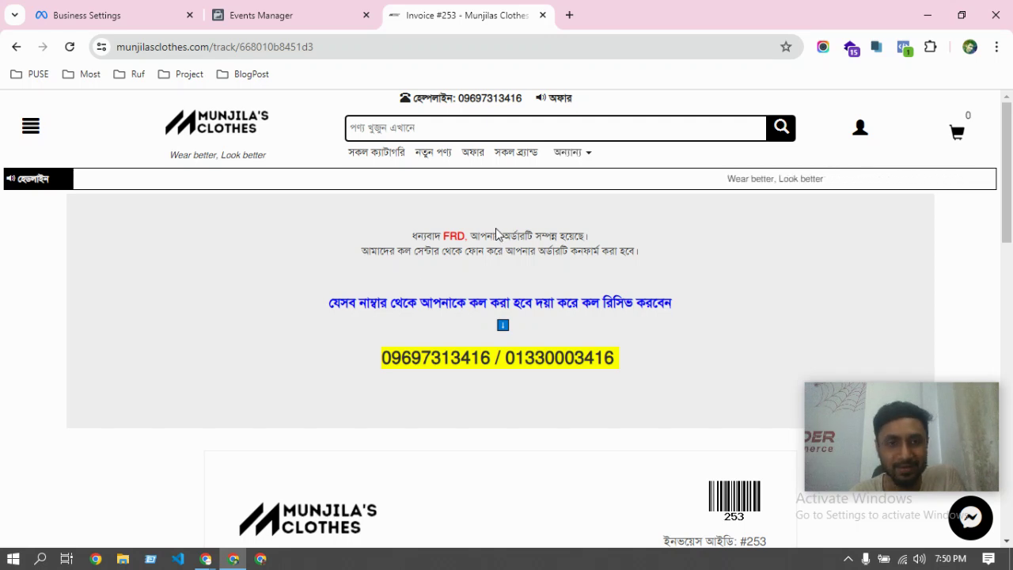
- Examine the thank-you message and the call-centre contact details on the order confirmation page
left_click_drag(411, 225, 696, 314)
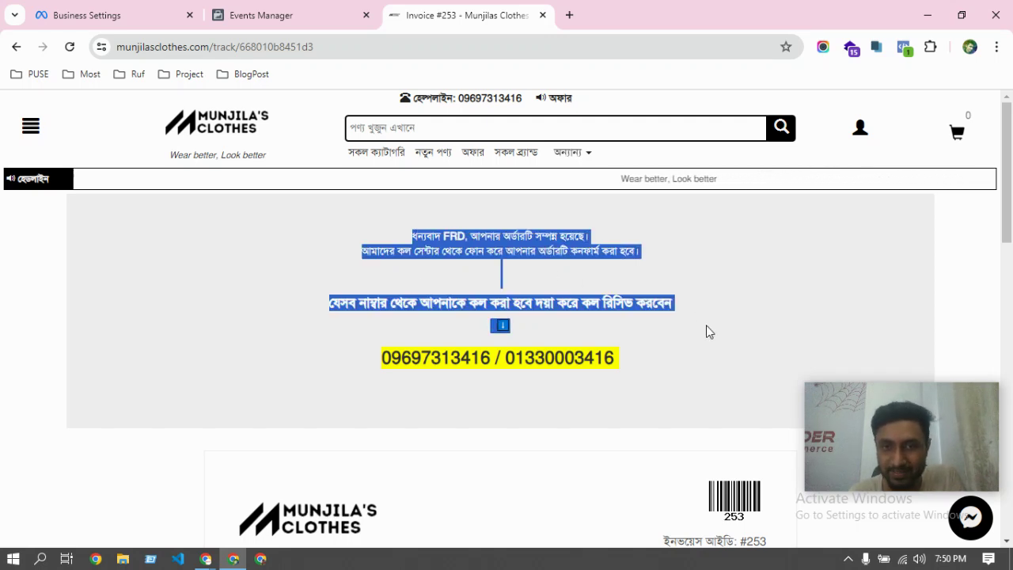
scroll(681, 325, "down", 1)
scroll(538, 317, "up", 1)
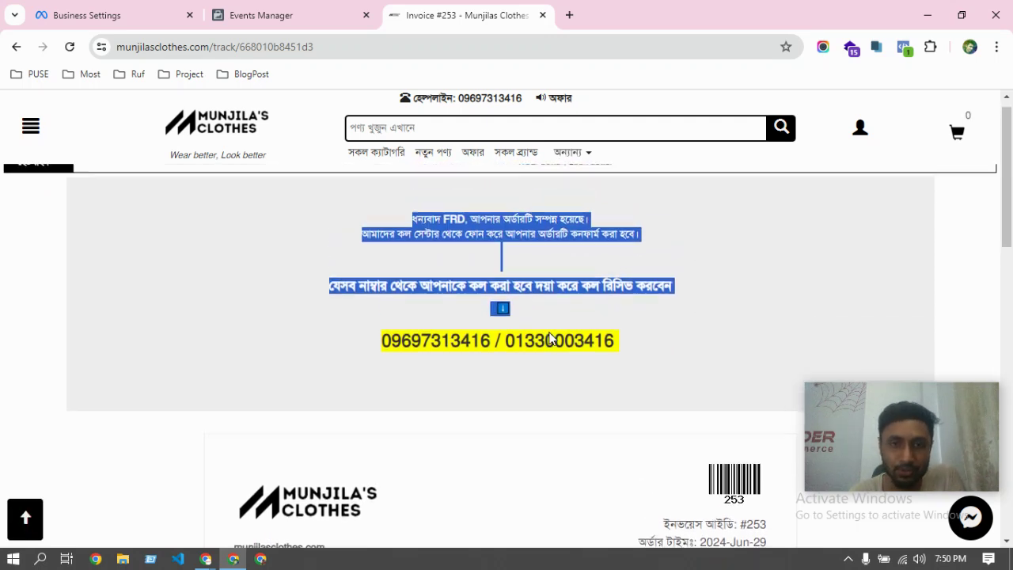
left_click(498, 261)
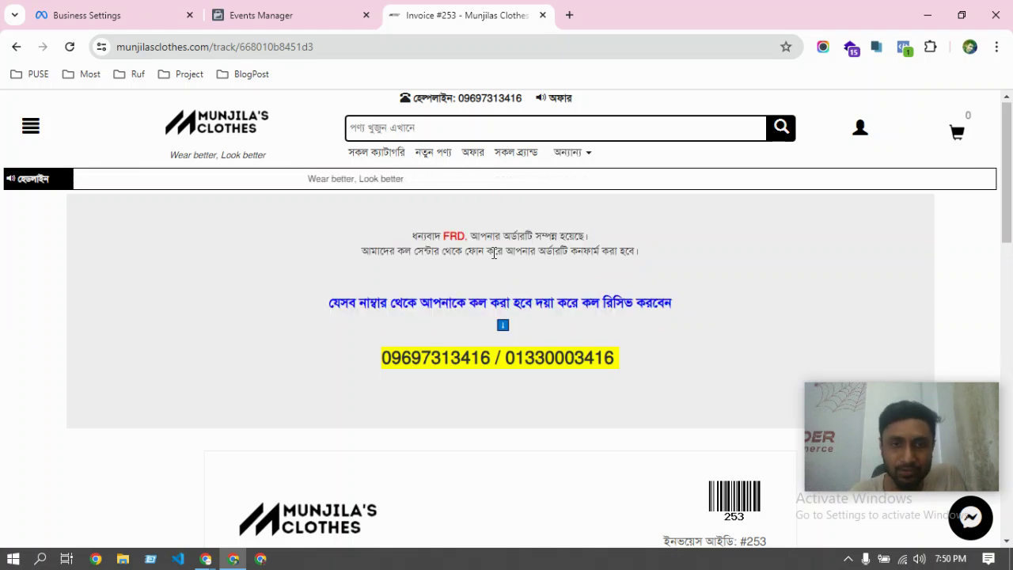
left_click_drag(517, 272, 745, 373)
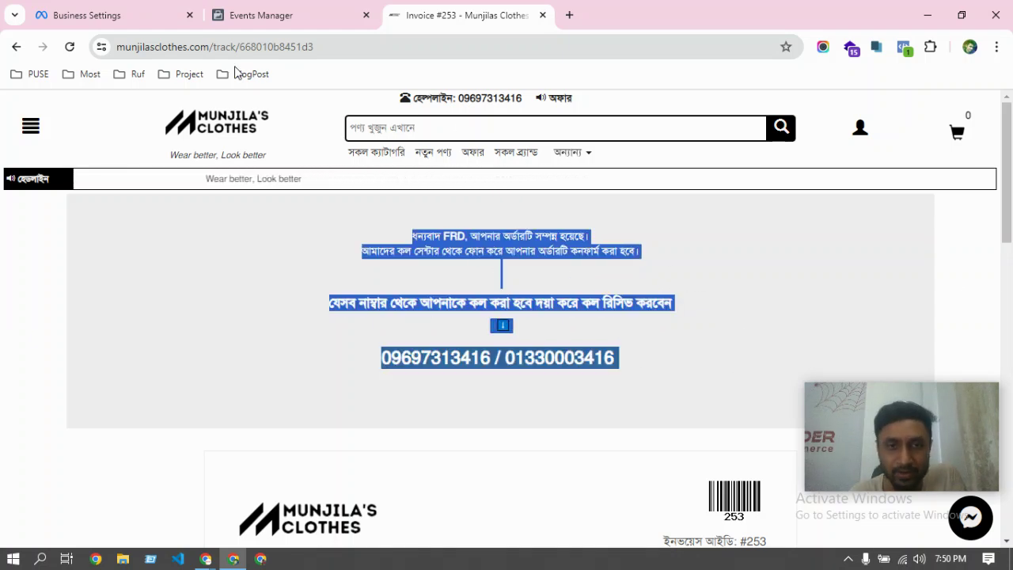
left_click(396, 239)
left_click_drag(663, 369, 710, 356)
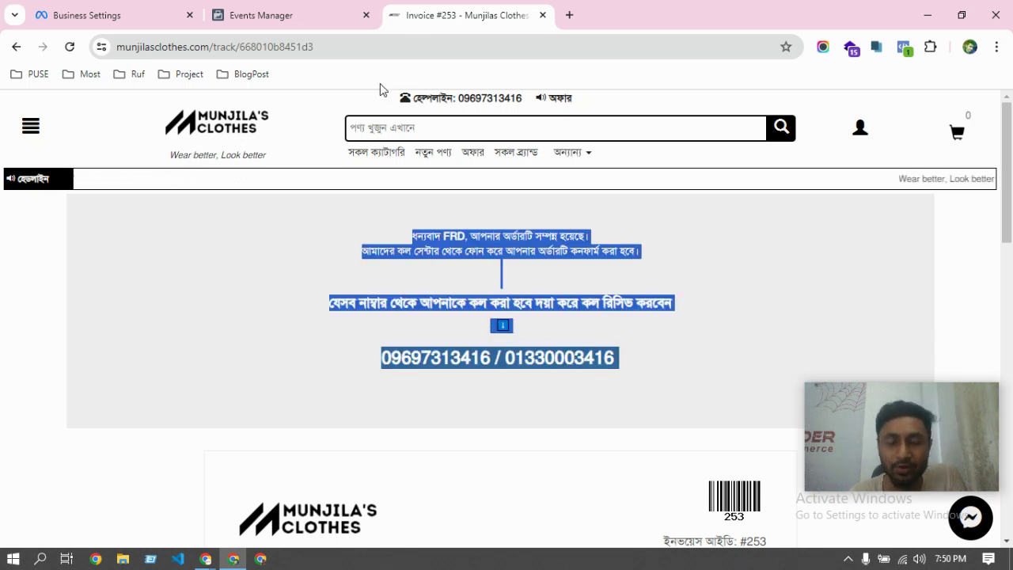
- Switch to Meta Events Manager and expand the Purchase event in the received test events
left_click(324, 20)
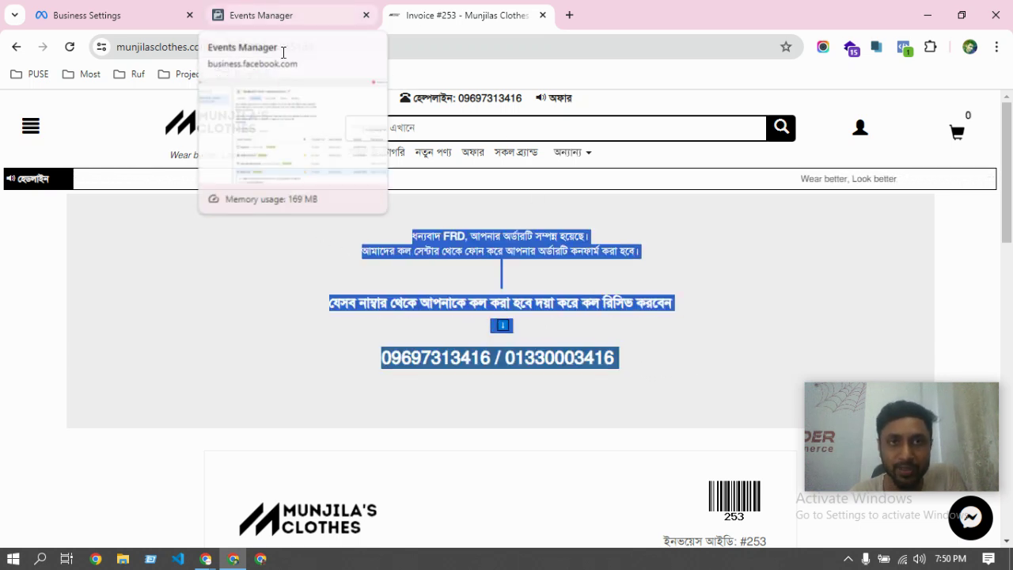
scroll(380, 277, "down", 1)
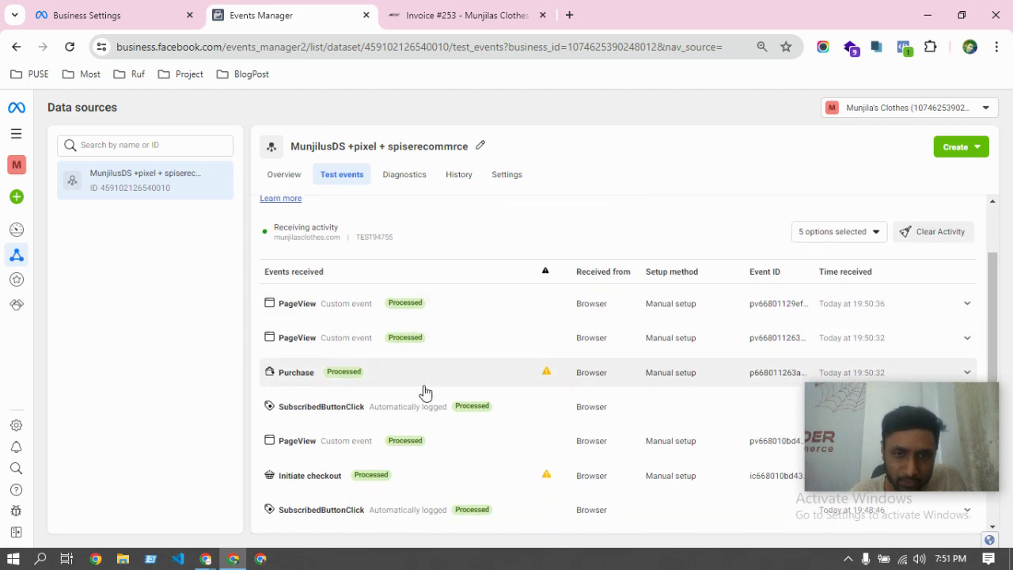
scroll(356, 376, "down", 2)
scroll(296, 301, "up", 1)
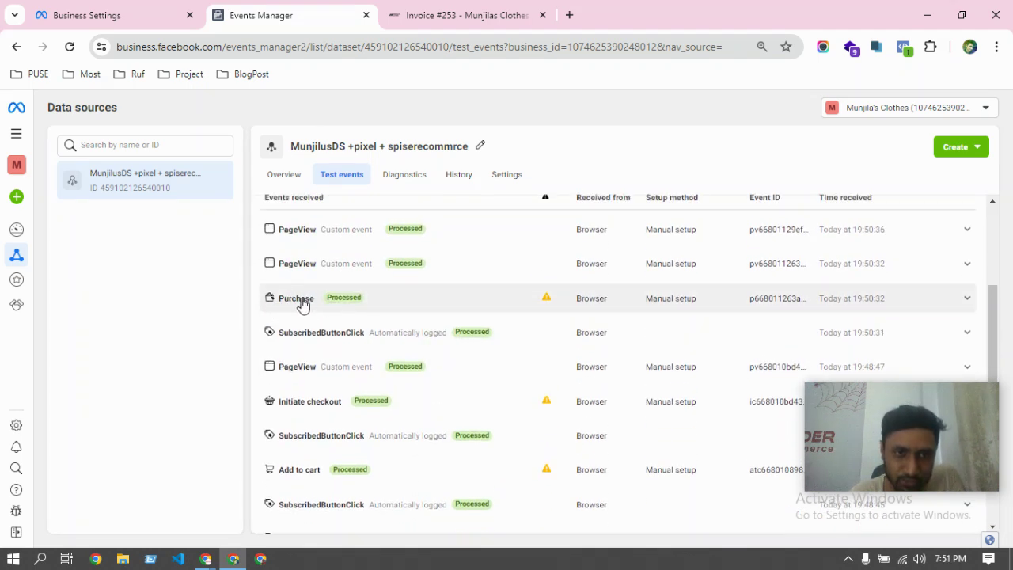
left_click(308, 301)
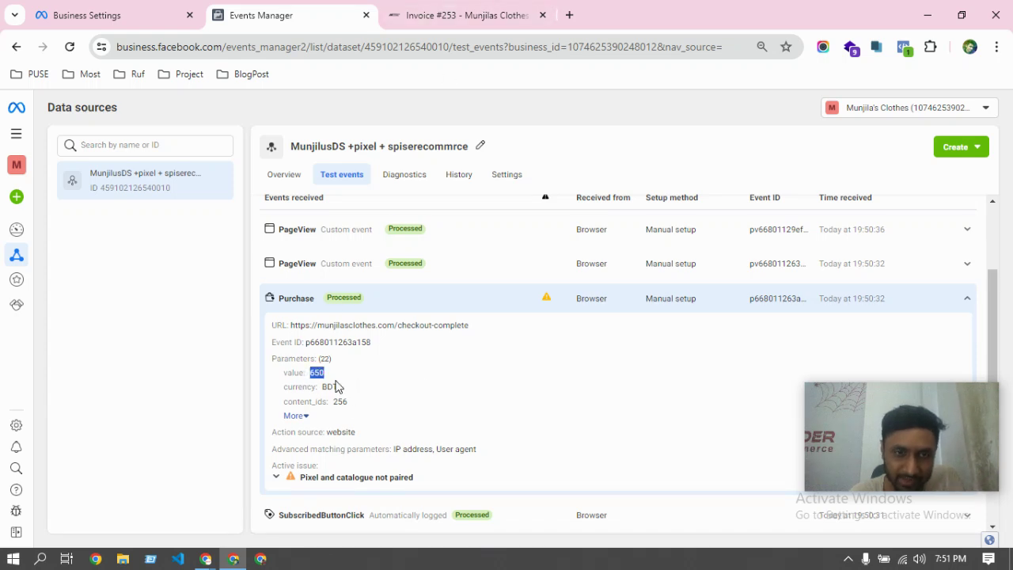
- Show all parameters of the Purchase event, review its value, contents, page and time details, and collapse it
left_click(293, 415)
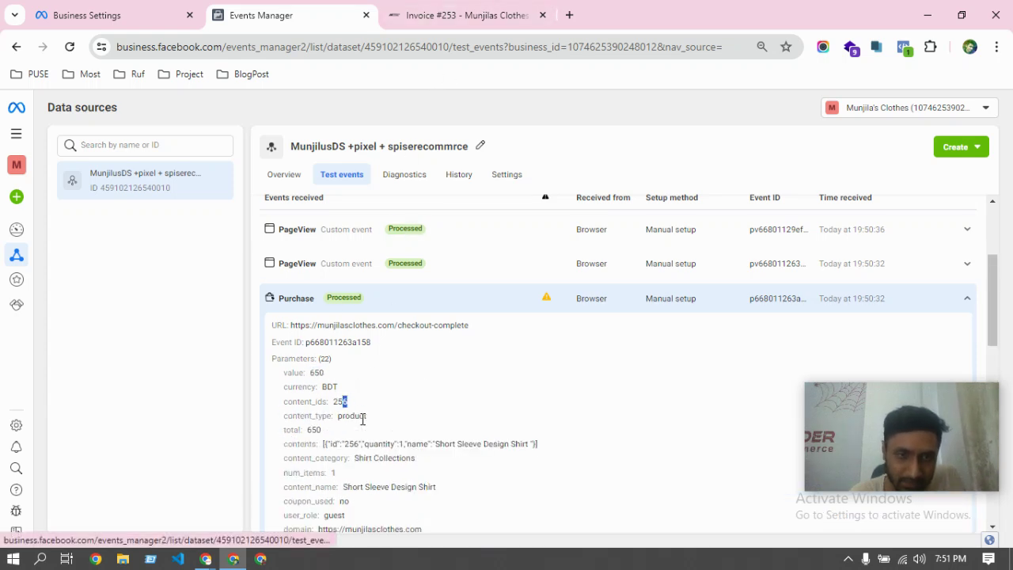
scroll(385, 399, "down", 1)
left_click_drag(366, 373, 446, 393)
scroll(382, 340, "down", 2)
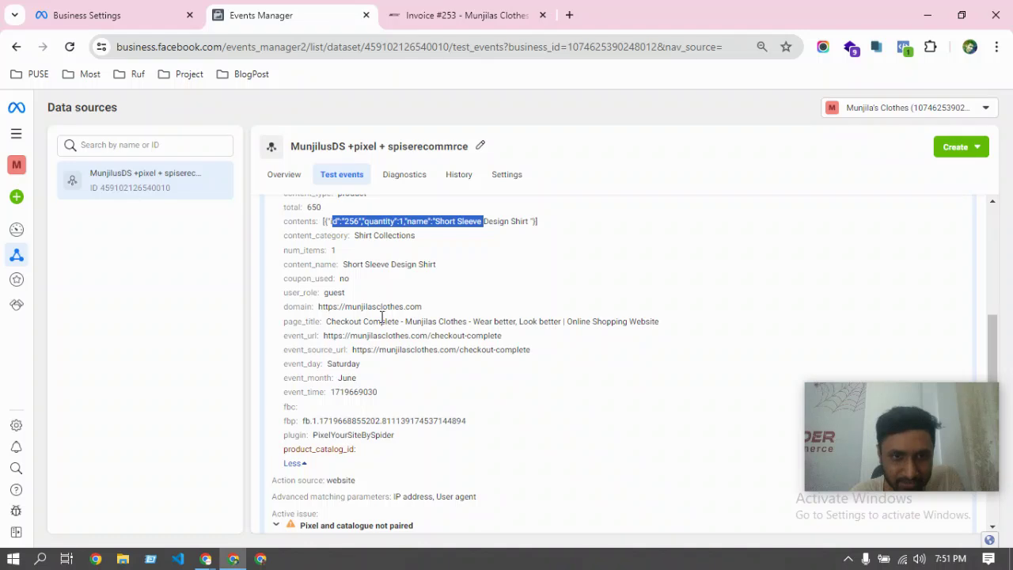
left_click_drag(360, 249, 377, 235)
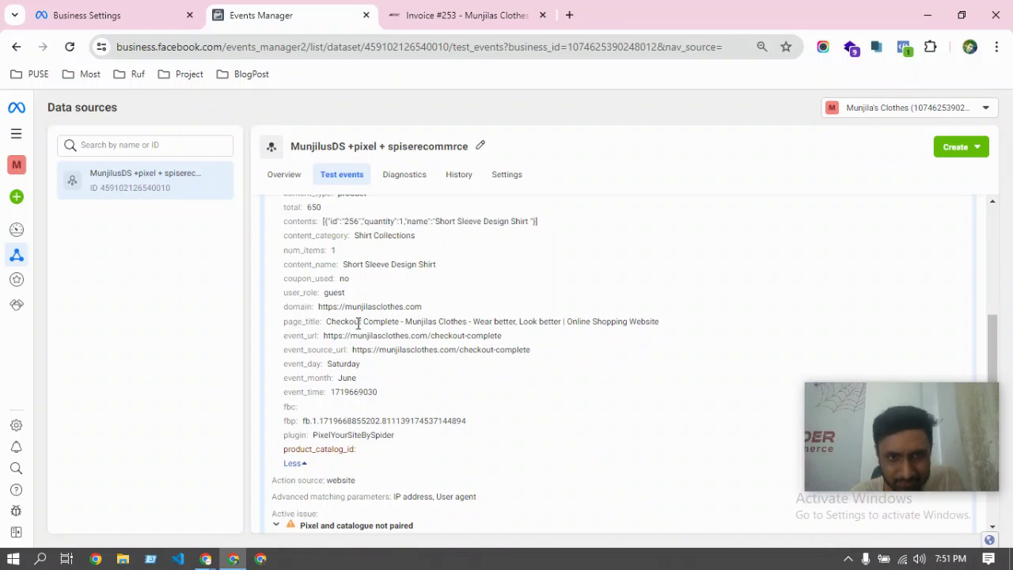
left_click_drag(471, 321, 503, 336)
scroll(340, 384, "down", 1)
double_click(344, 289)
scroll(348, 372, "up", 6)
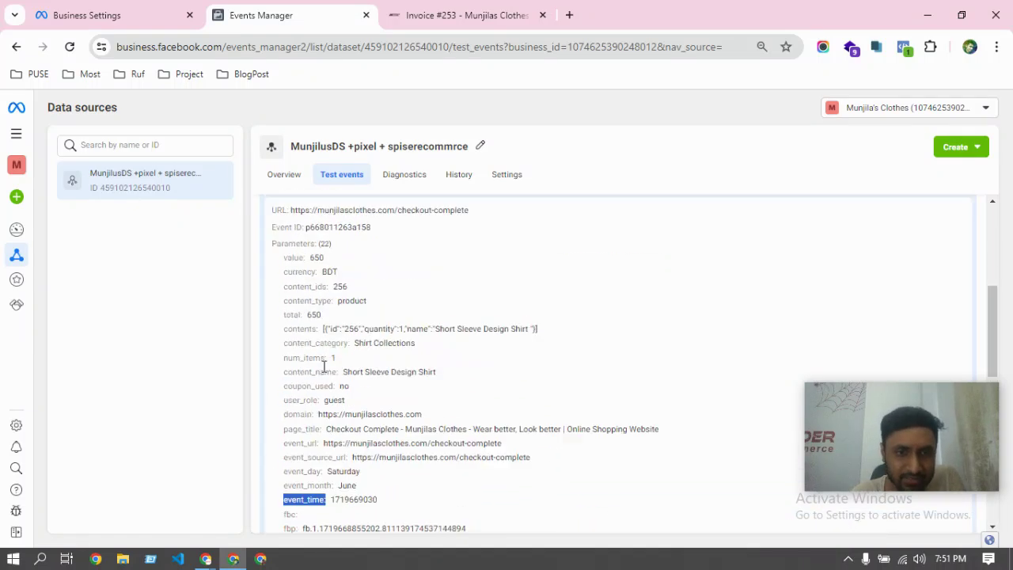
scroll(346, 319, "down", 3)
scroll(368, 332, "up", 1)
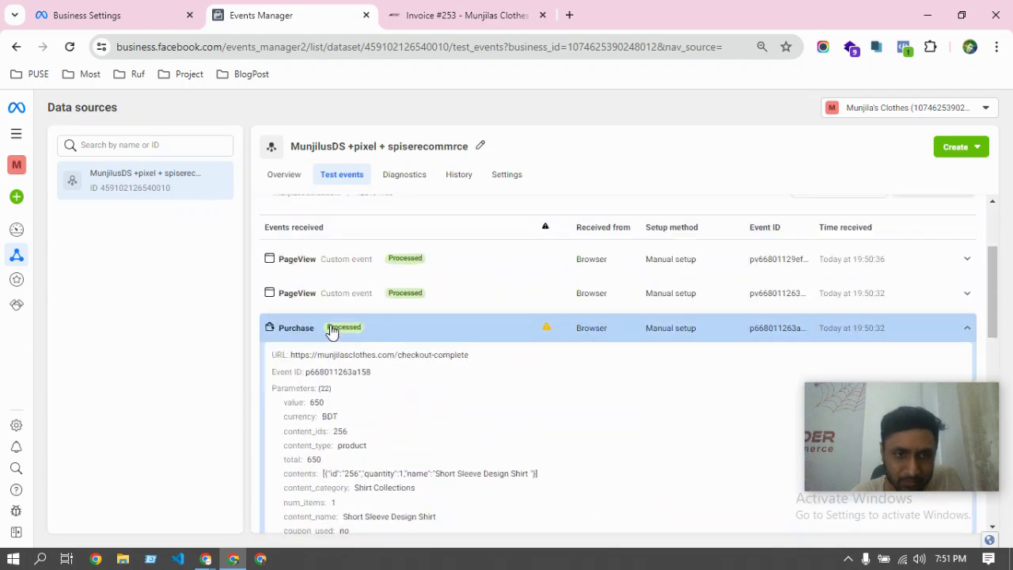
left_click(330, 329)
- Review the received test events from View content and Add to cart up to Initiate checkout and Purchase
scroll(332, 342, "down", 1)
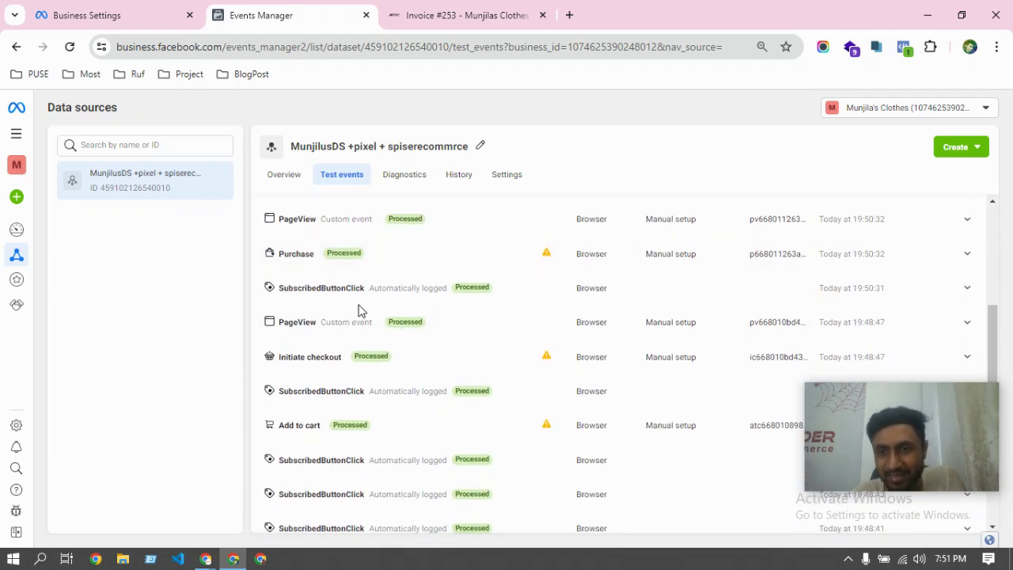
scroll(361, 321, "down", 2)
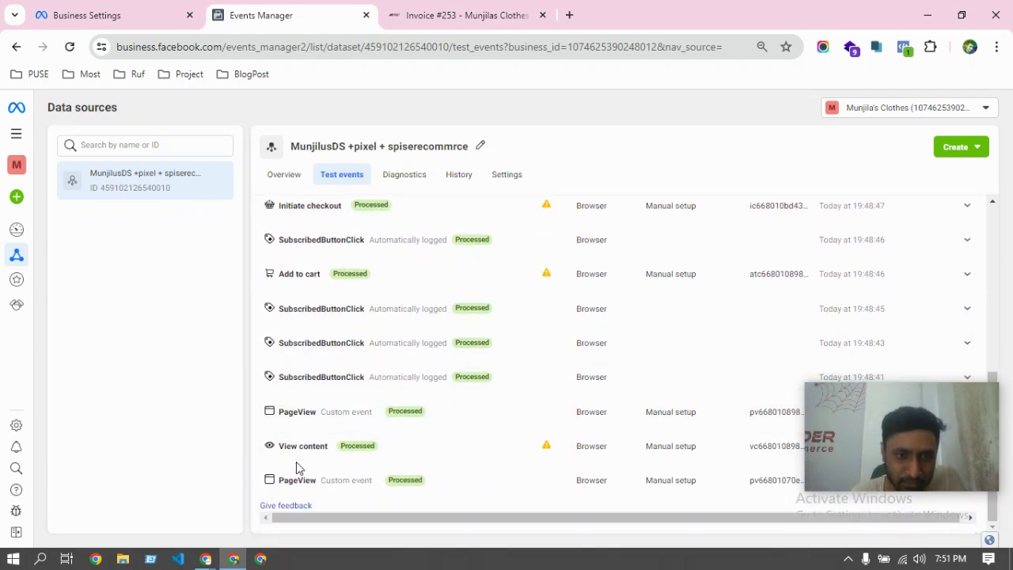
scroll(298, 332, "up", 1)
scroll(304, 349, "up", 1)
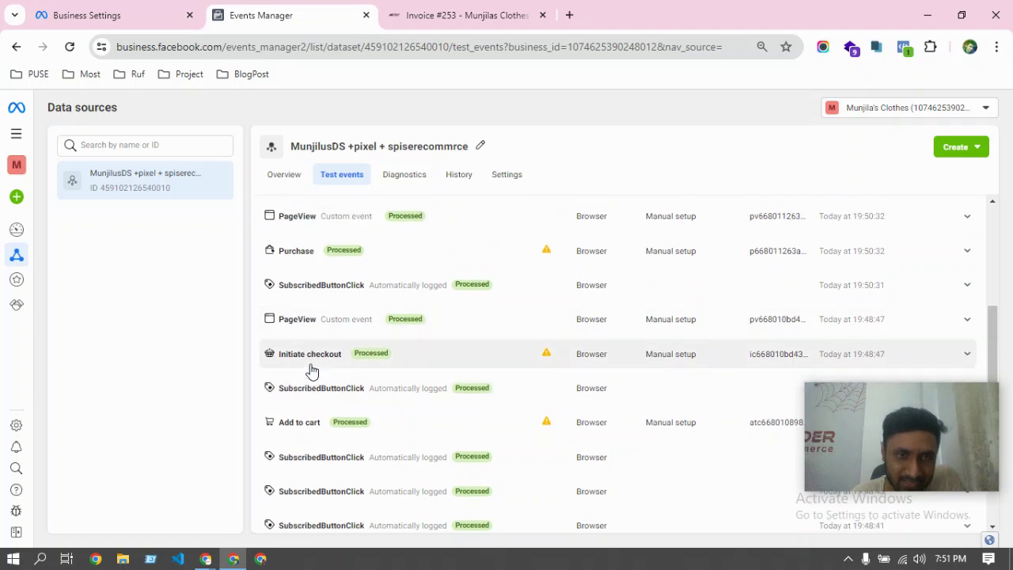
scroll(301, 336, "up", 1)
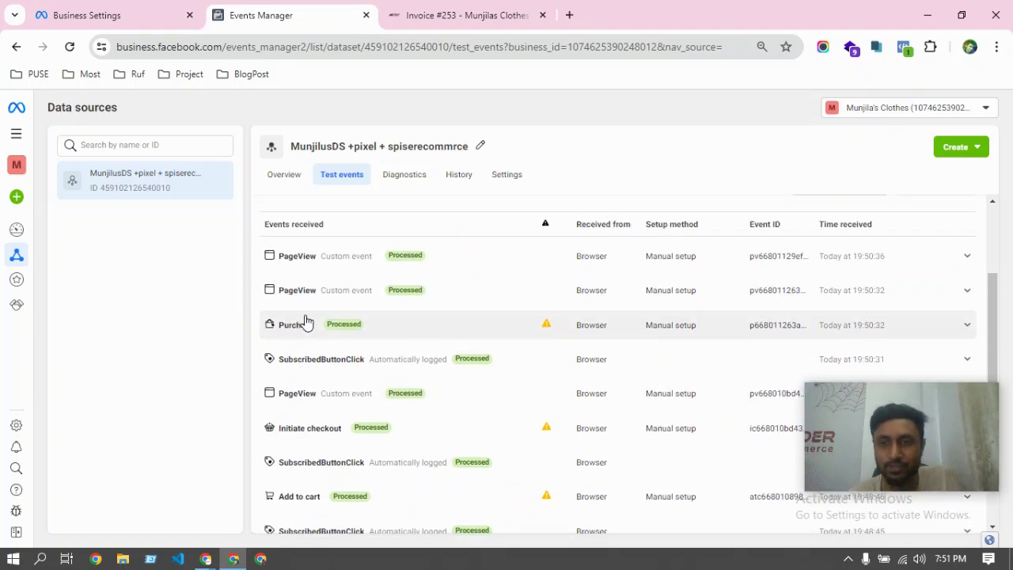
scroll(332, 341, "up", 1)
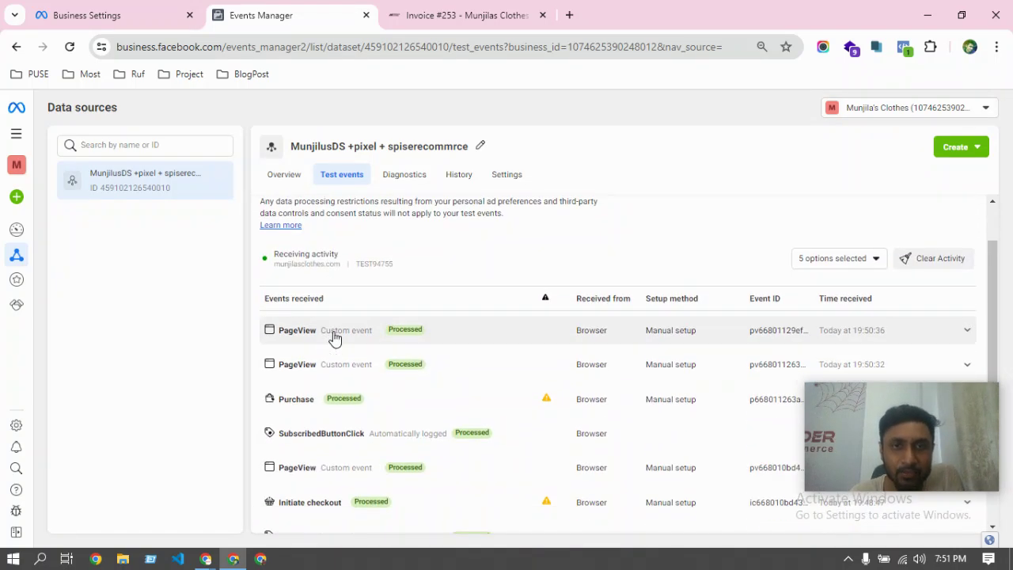
- Return to the store's order confirmation page and open the Munjila's Clothes home page
left_click(478, 25)
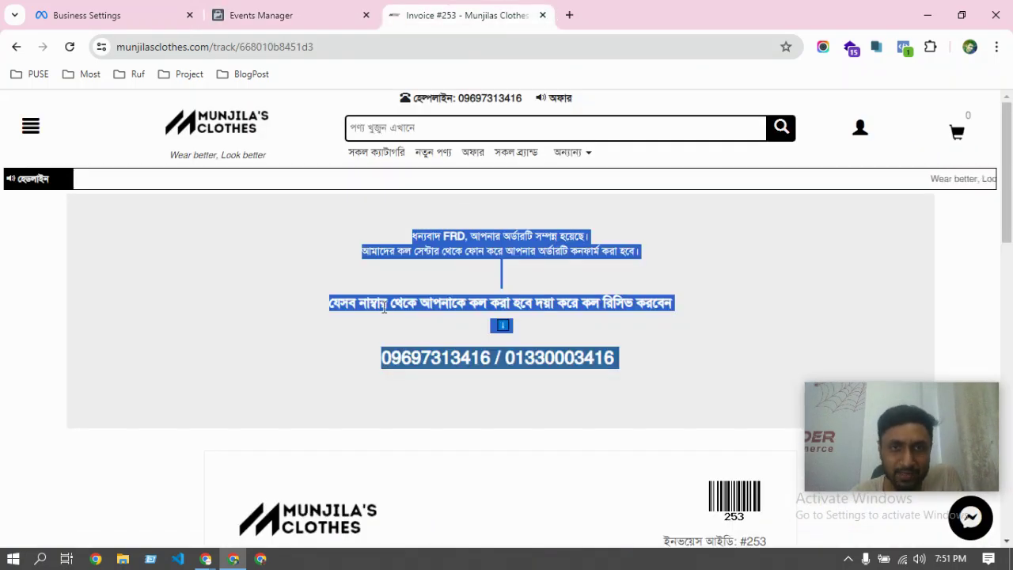
scroll(382, 309, "down", 20)
scroll(301, 264, "up", 20)
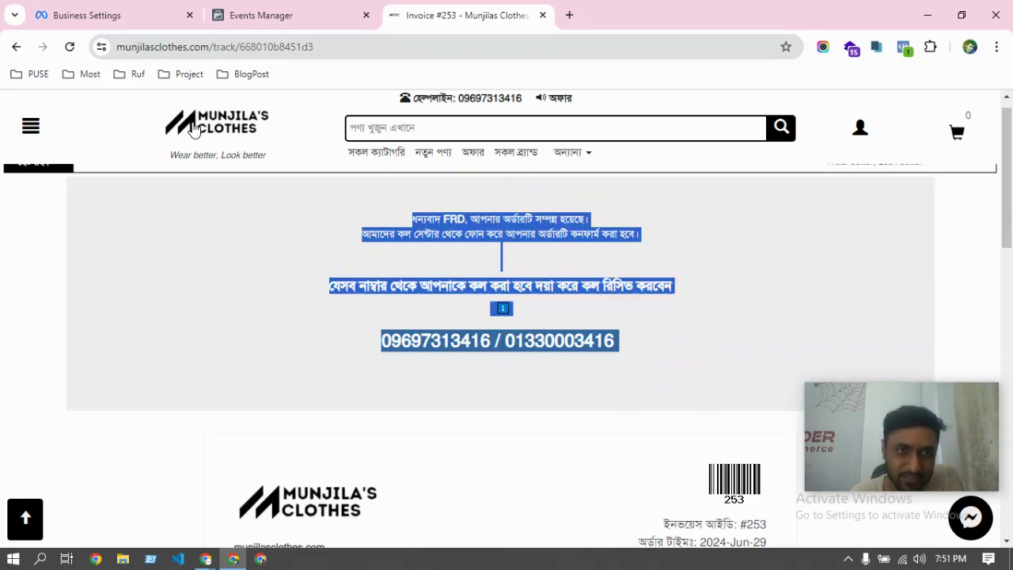
left_click(217, 123)
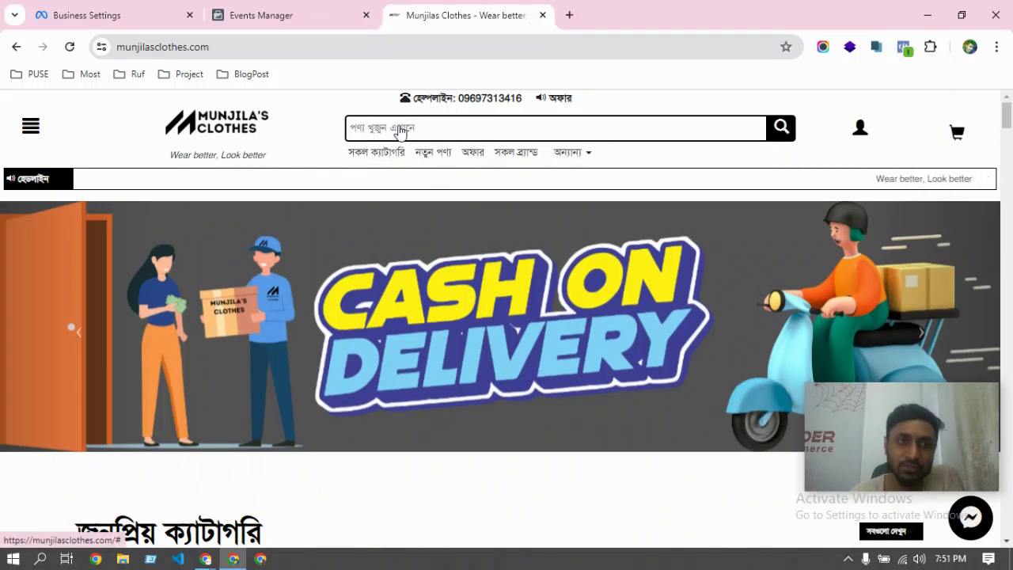
- Check the Events Manager test events for the PageView sent by the store's home page
left_click(317, 11)
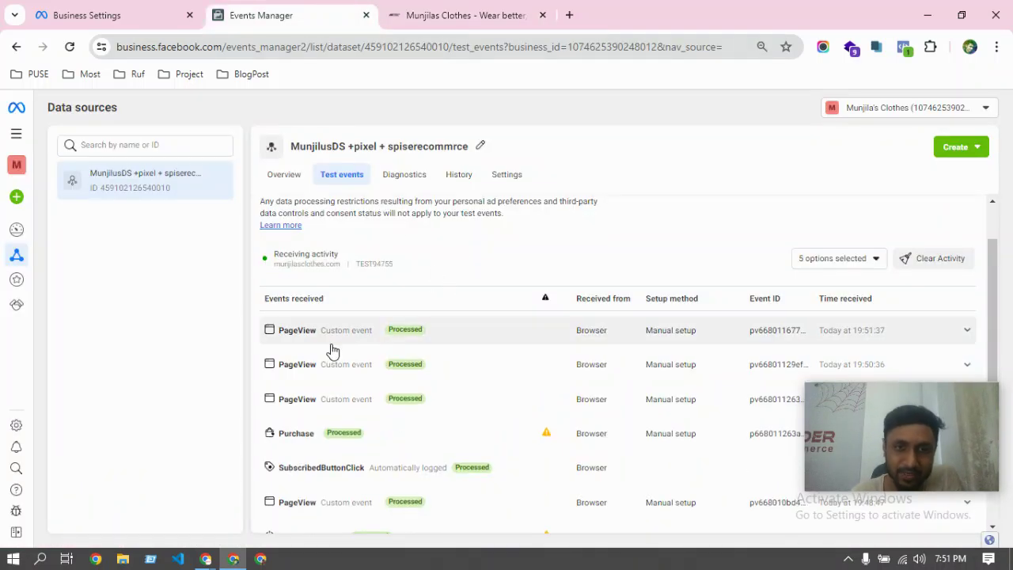
scroll(332, 351, "down", 2)
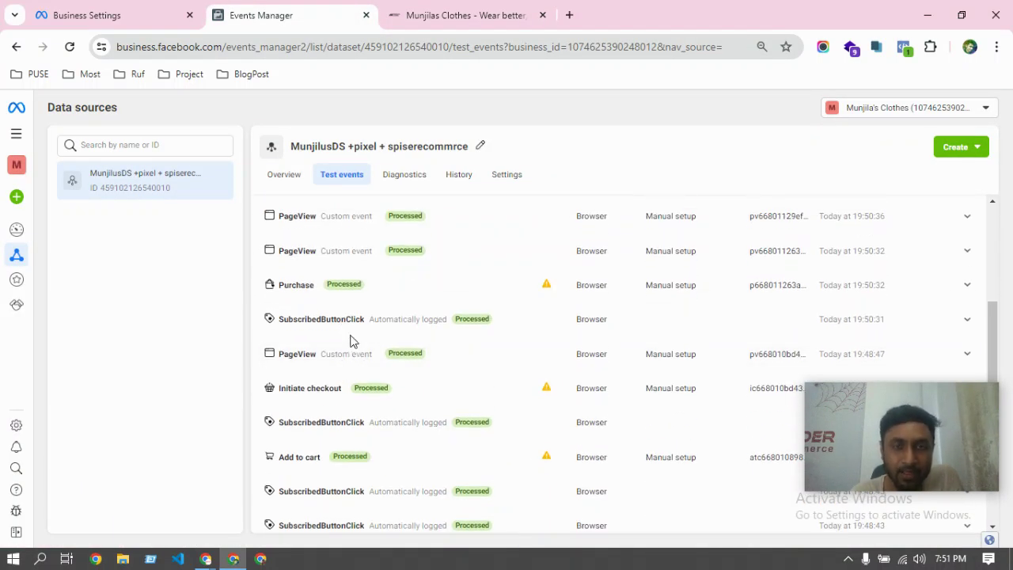
scroll(338, 340, "up", 3)
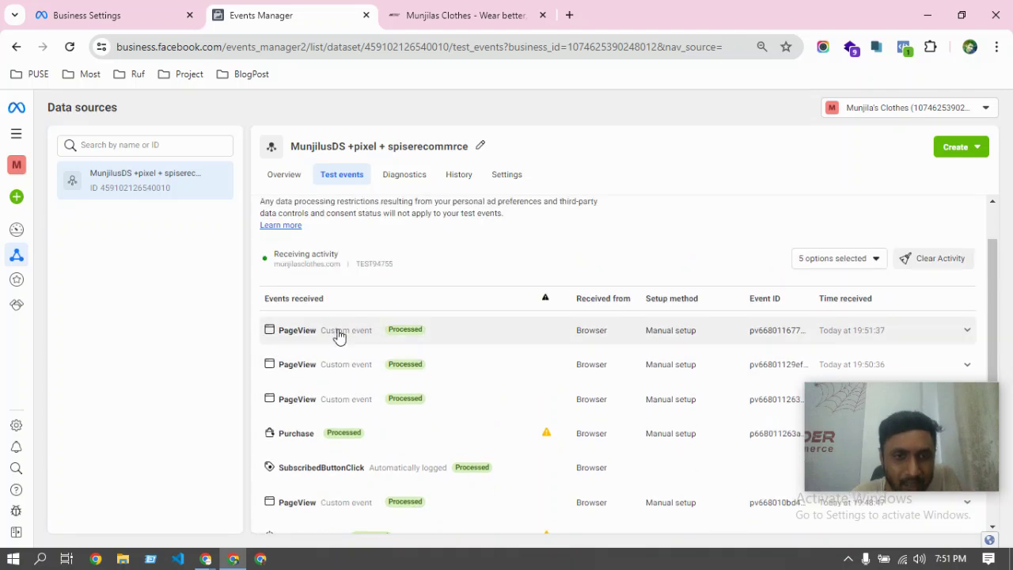
scroll(337, 326, "down", 2)
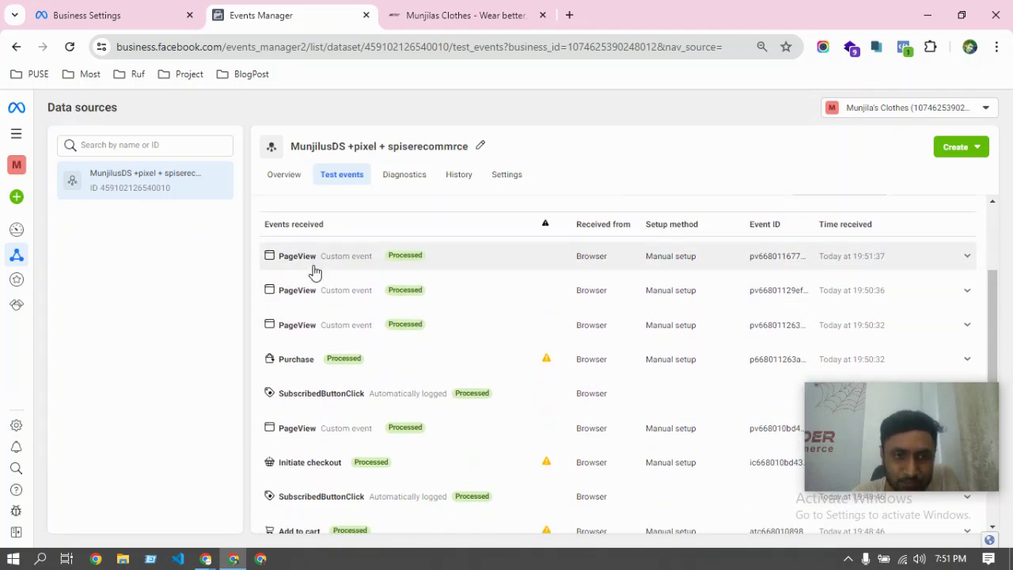
- Compare the store page with the test events, inspecting the details of the SubscribedButtonClick event below Purchase
left_click(465, 16)
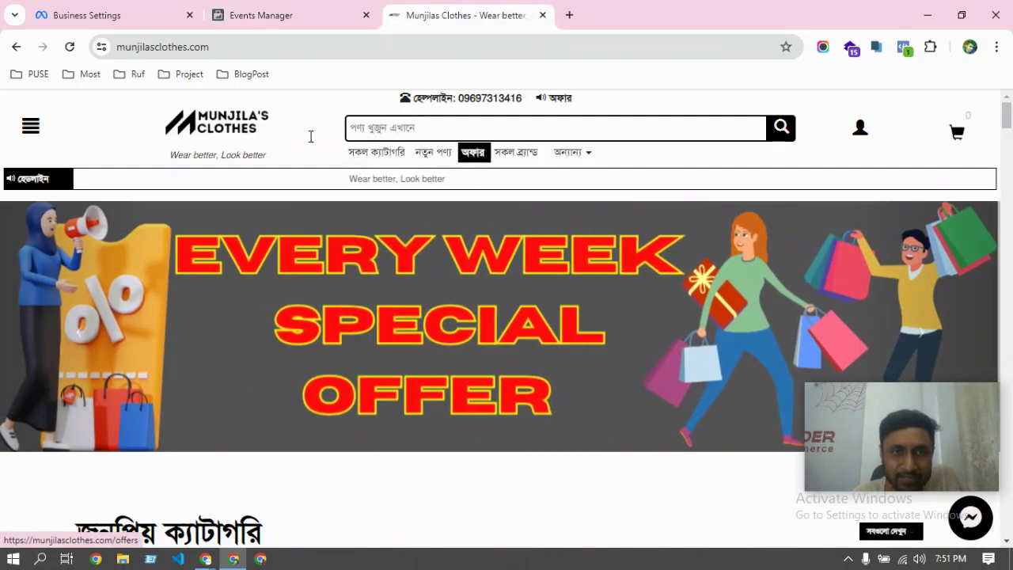
left_click(290, 15)
scroll(389, 355, "down", 1)
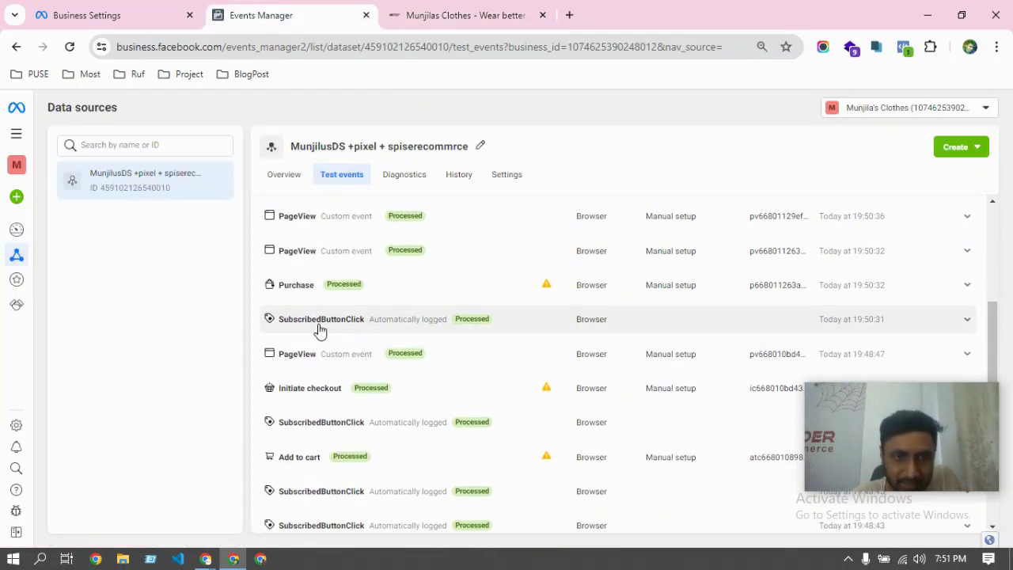
left_click(325, 325)
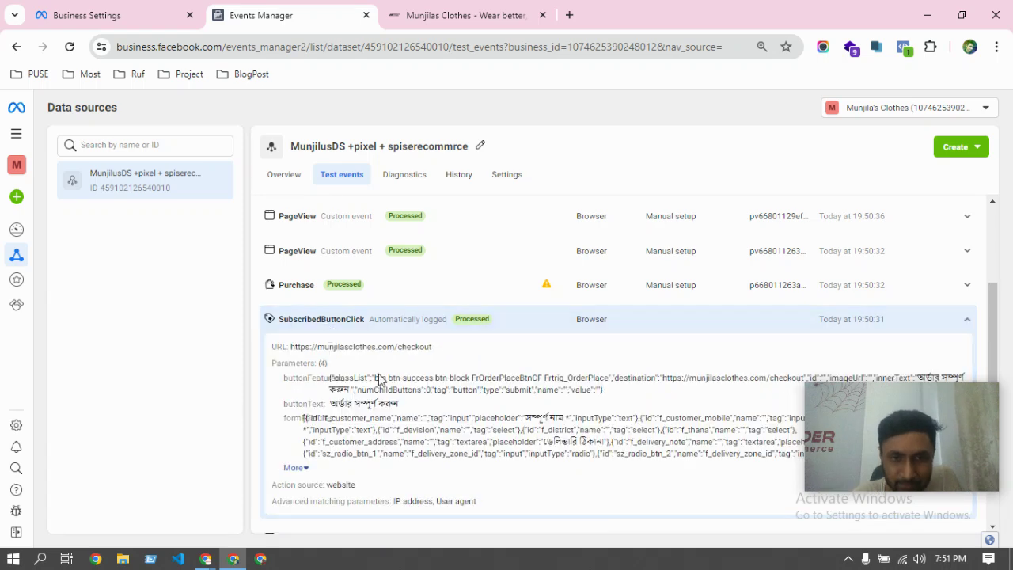
left_click(347, 332)
- Glance at the store home page and review the full list of received test events in Events Manager again
left_click(475, 15)
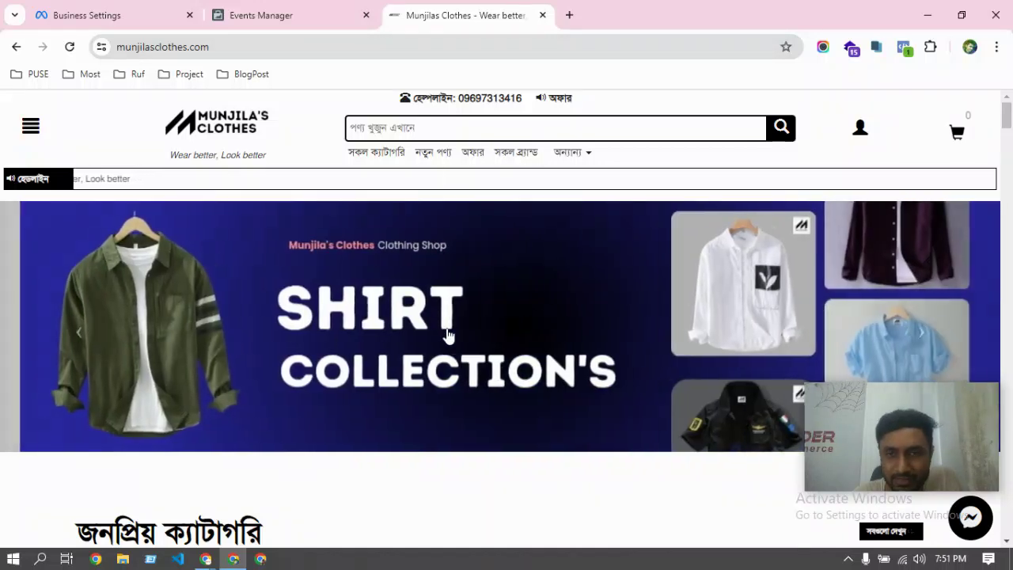
left_click(293, 17)
scroll(356, 332, "down", 3)
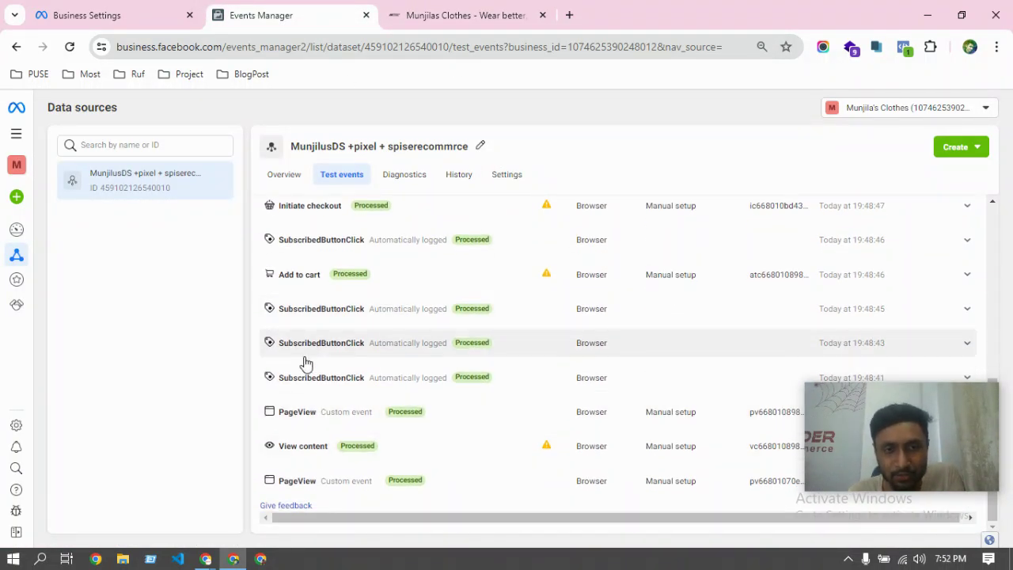
scroll(306, 366, "up", 3)
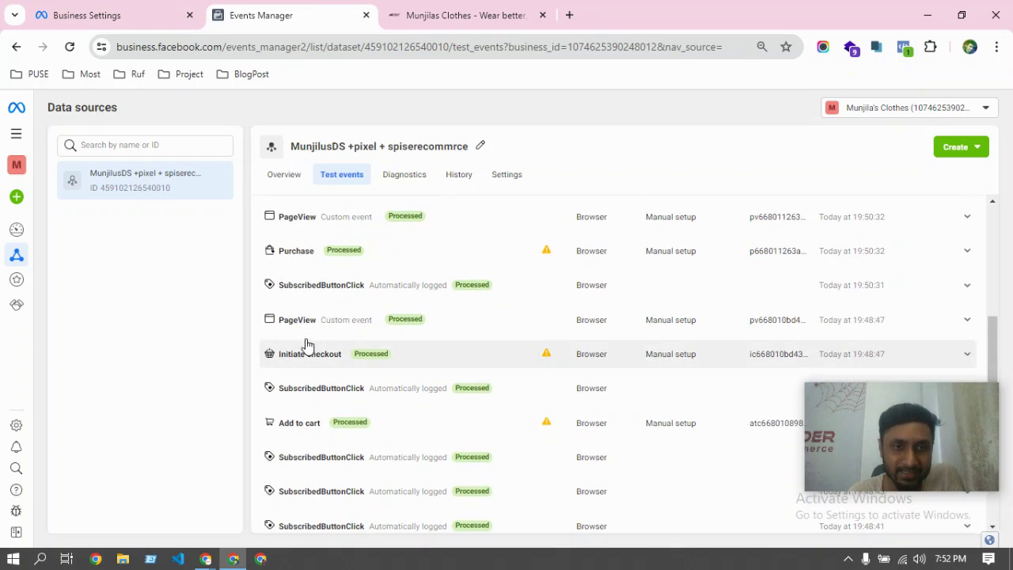
- Review the received test events from the latest PageView down to the earliest PageView and View content entries
scroll(402, 372, "down", 3)
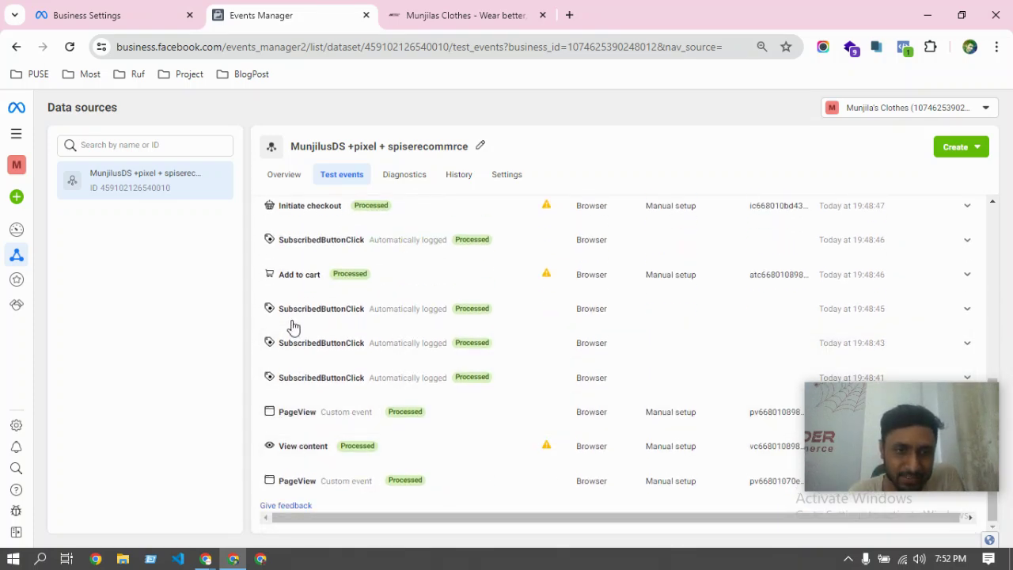
scroll(299, 293, "up", 2)
scroll(305, 297, "up", 3)
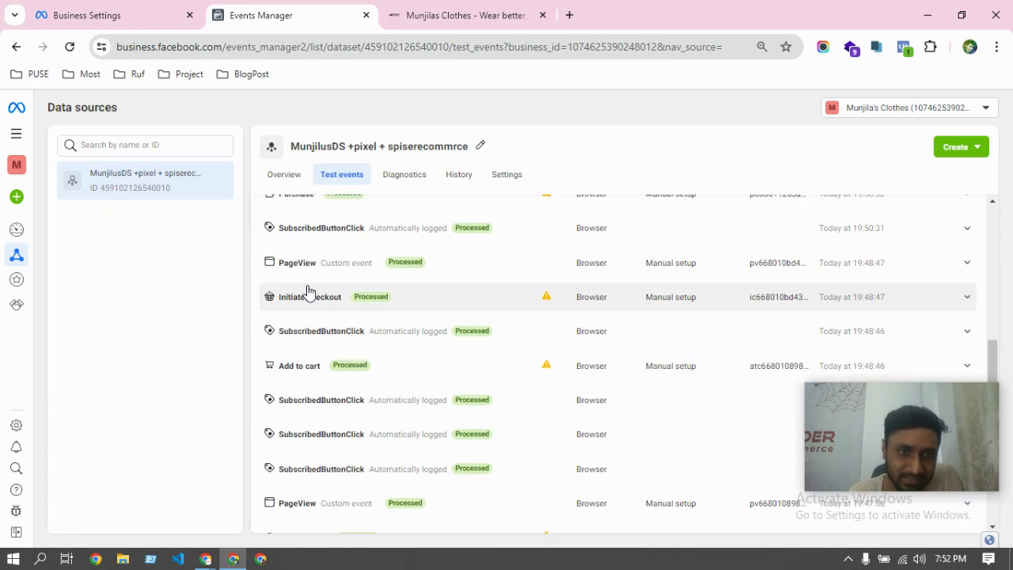
scroll(344, 330, "up", 3)
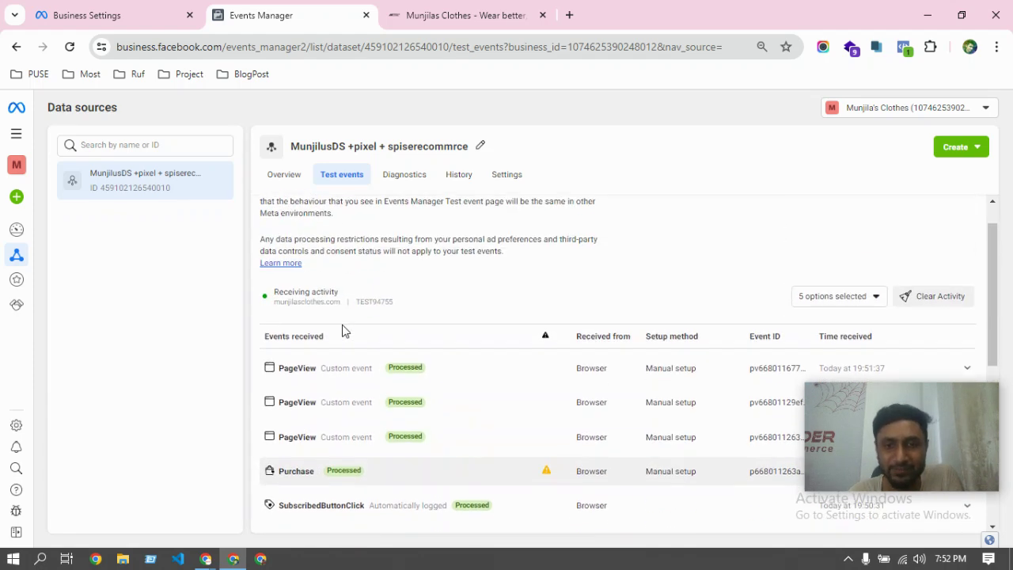
scroll(343, 414, "down", 5)
scroll(333, 407, "down", 2)
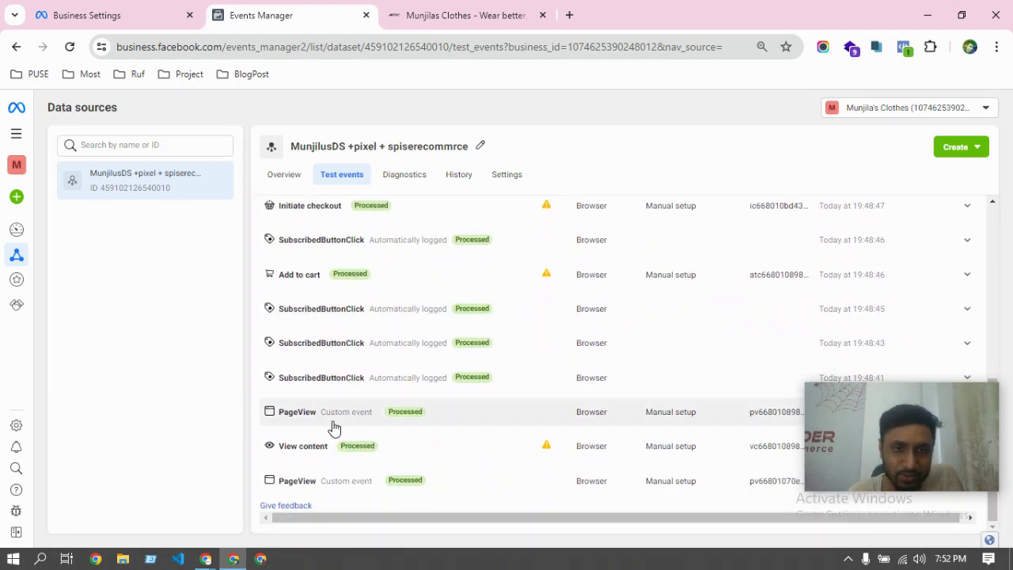
scroll(308, 396, "up", 5)
scroll(315, 372, "down", 4)
scroll(316, 317, "up", 5)
scroll(328, 372, "down", 2)
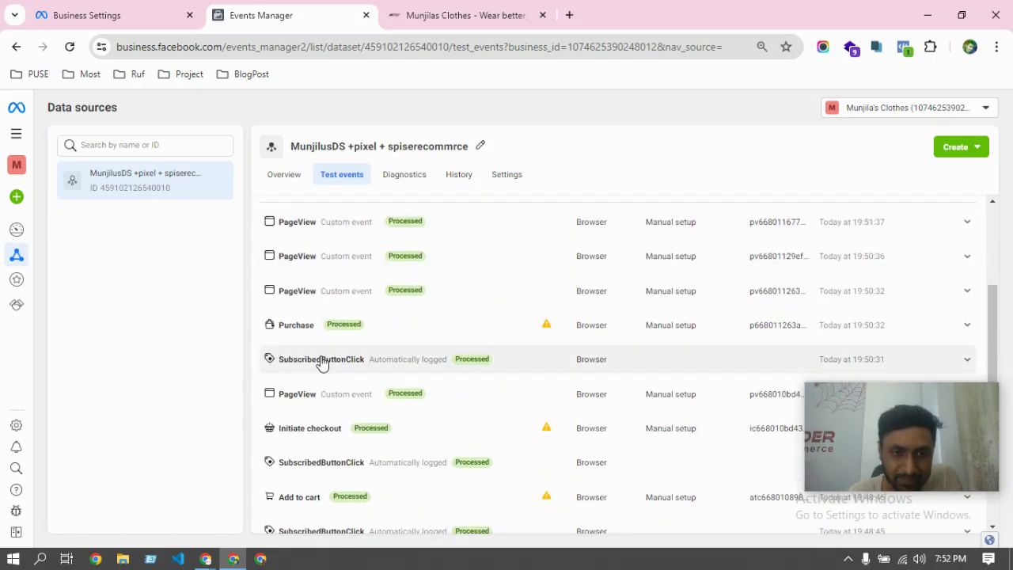
- Expand the Purchase test event, examine its full parameter list and collapse it again
left_click(281, 326)
left_click(306, 443)
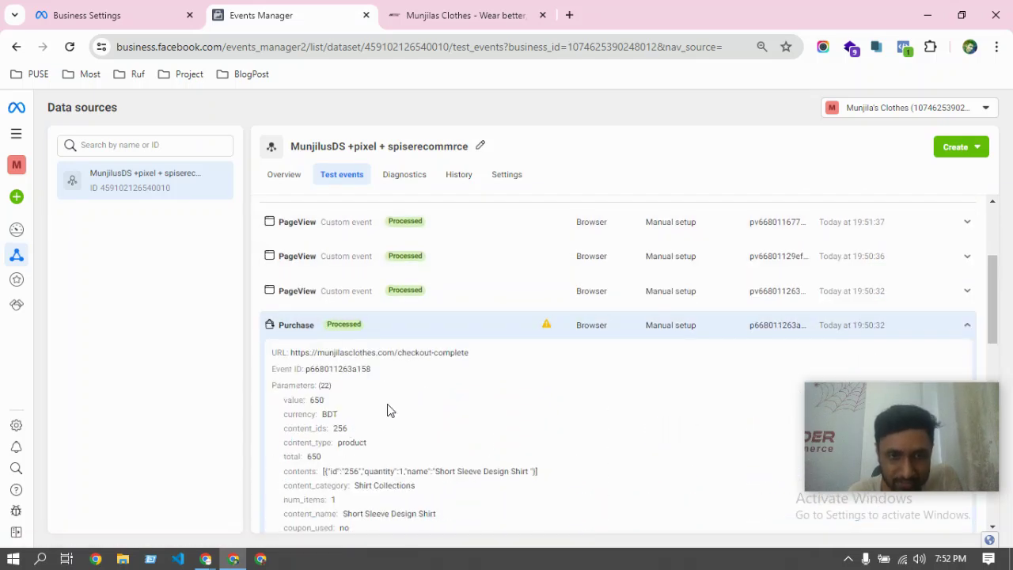
scroll(386, 400, "down", 3)
scroll(364, 372, "up", 3)
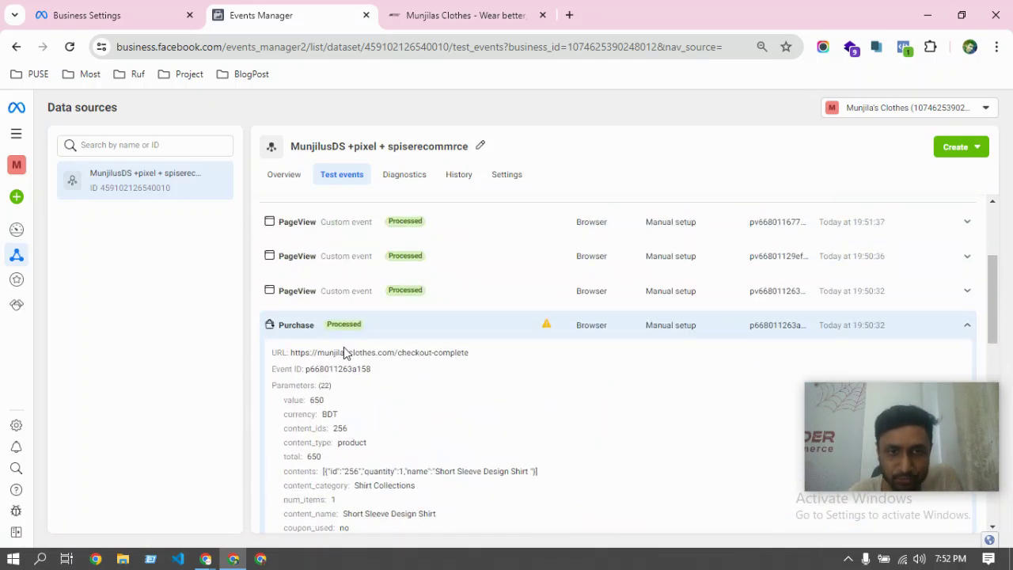
left_click(341, 335)
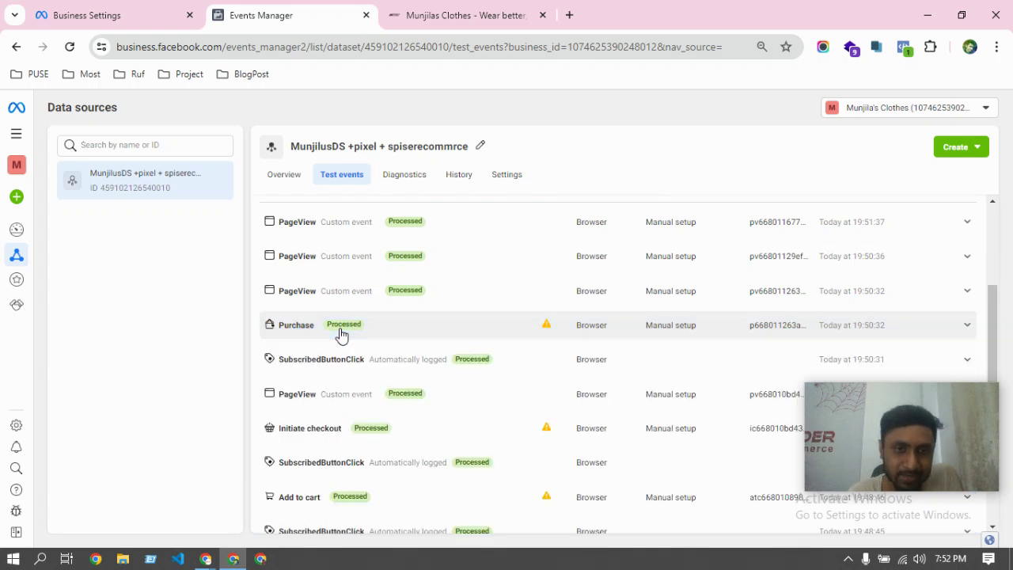
left_click(323, 330)
left_click(312, 328)
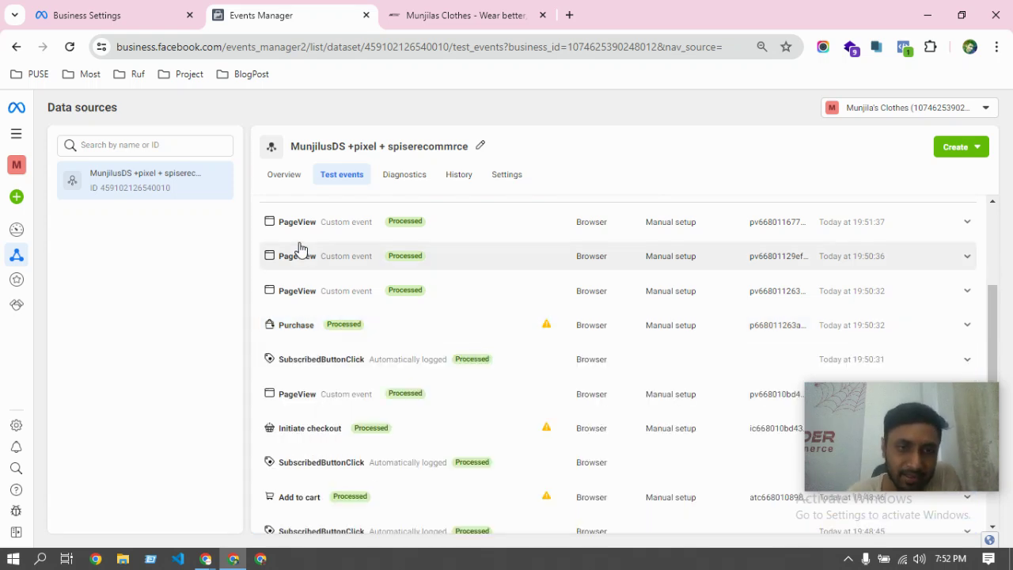
scroll(322, 237, "down", 2)
scroll(309, 262, "up", 1)
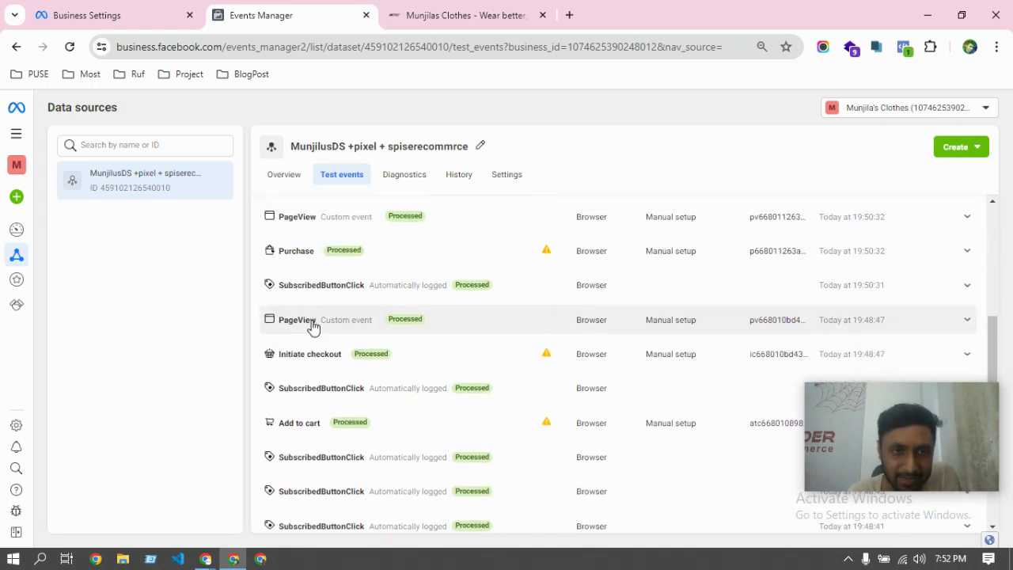
- Reopen the Purchase event with all its parameters, check the product content values and close its details
left_click(302, 261)
left_click(306, 370)
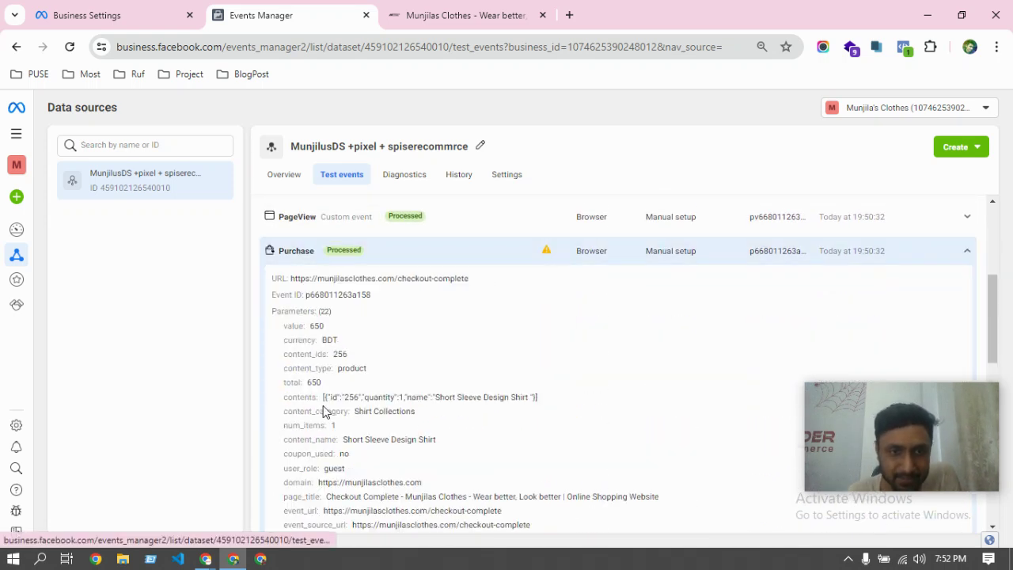
scroll(326, 392, "up", 1)
left_click(320, 330)
scroll(319, 331, "up", 1)
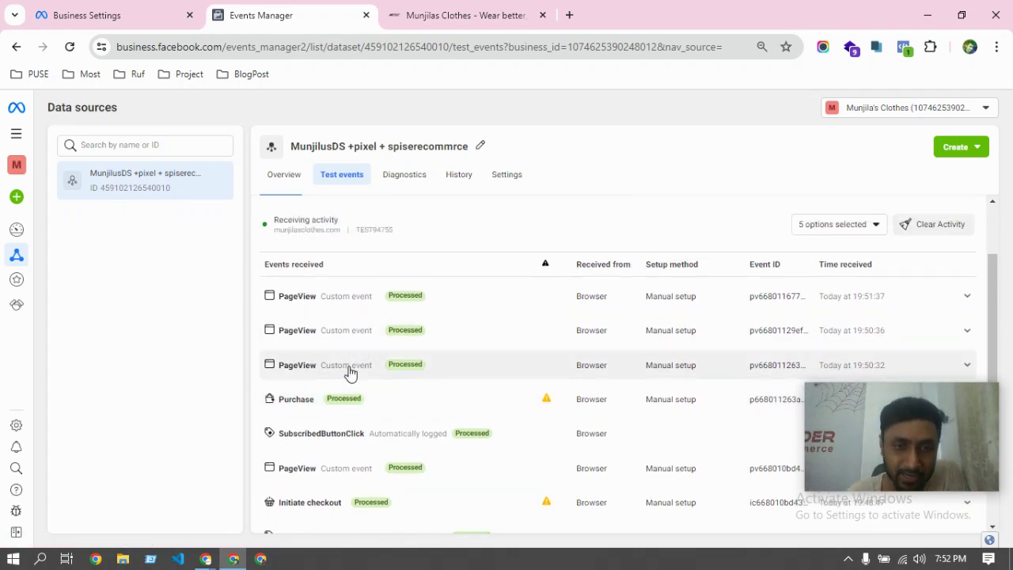
- Examine the Purchase event's URL, advanced matching parameters and active issue
scroll(350, 369, "down", 1)
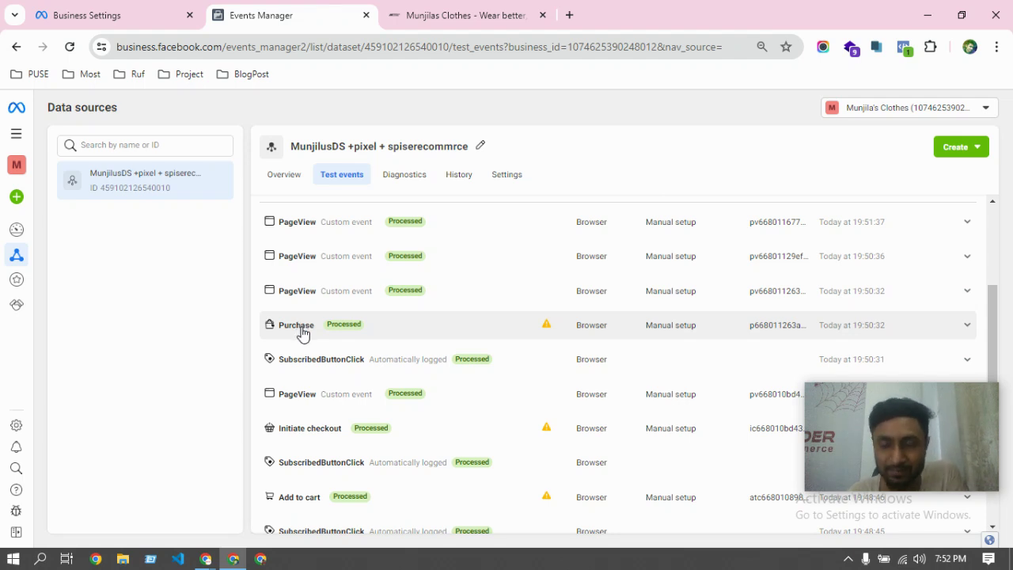
left_click(303, 334)
scroll(300, 341, "down", 2)
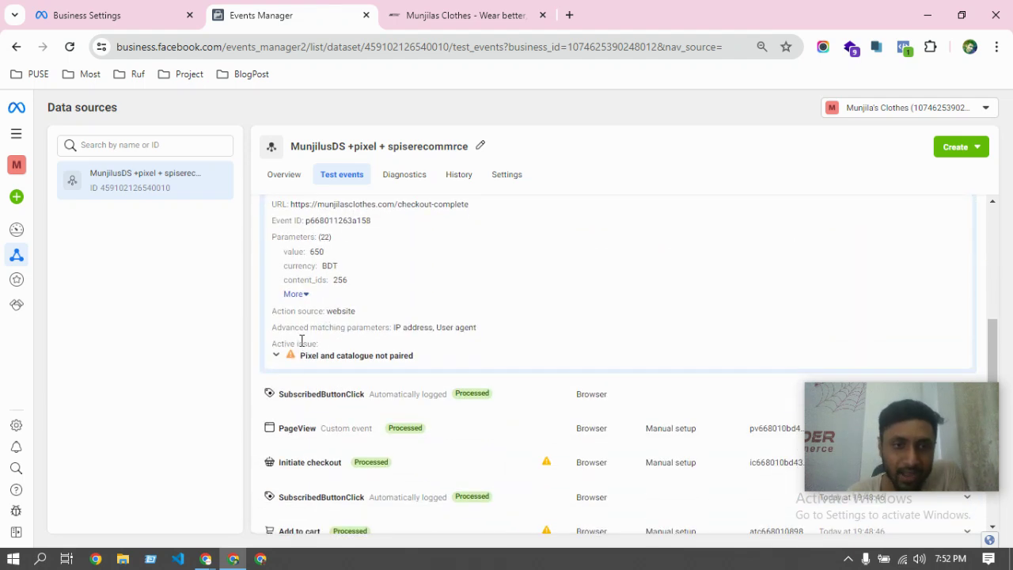
left_click(295, 294)
scroll(324, 320, "up", 2)
left_click(329, 326)
left_click(329, 326)
left_click(329, 326)
left_click(329, 326)
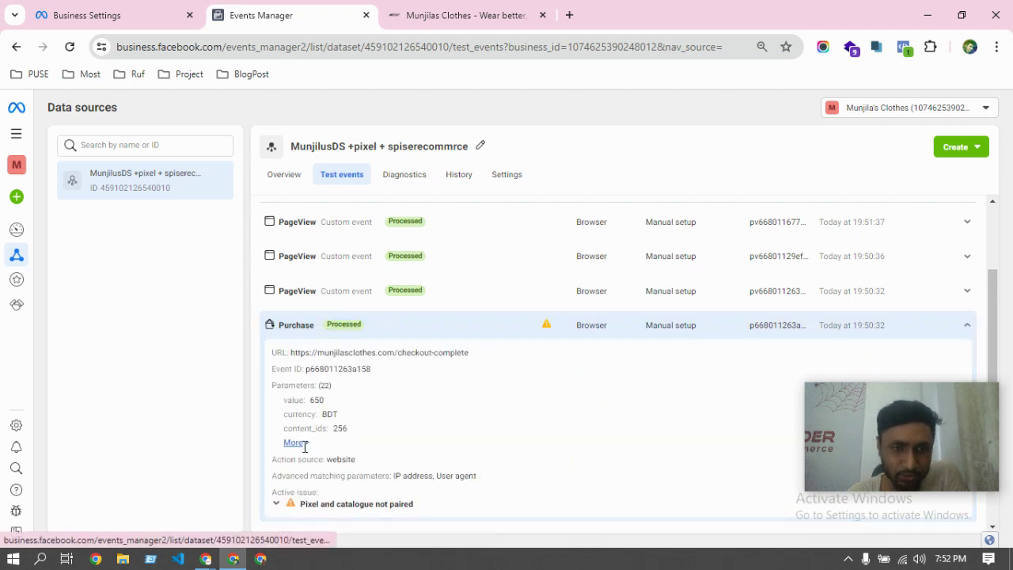
- Show all parameters of the expanded Purchase event, read through them and collapse the event
left_click(295, 443)
scroll(349, 421, "down", 2)
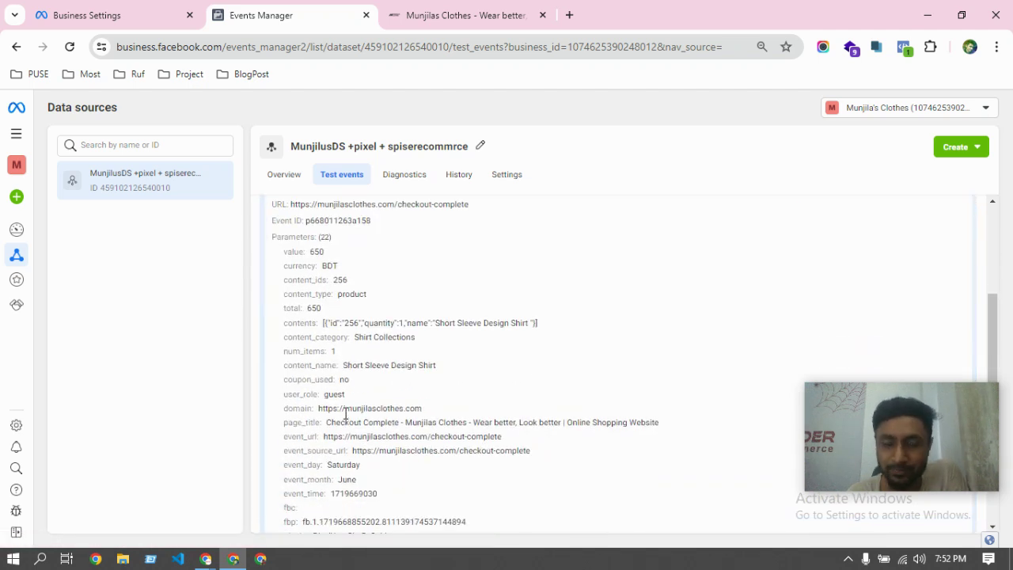
scroll(339, 378, "up", 2)
left_click(336, 252)
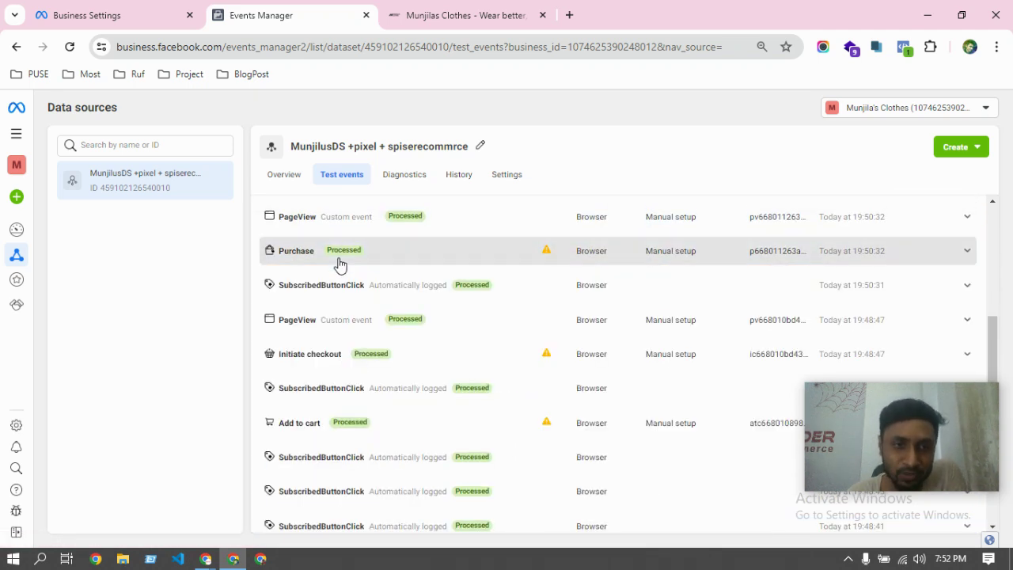
- Inspect the Purchase event's complete details down to product_catalog_id and the active issue, then collapse the event
left_click(338, 261)
left_click(308, 368)
scroll(335, 385, "down", 3)
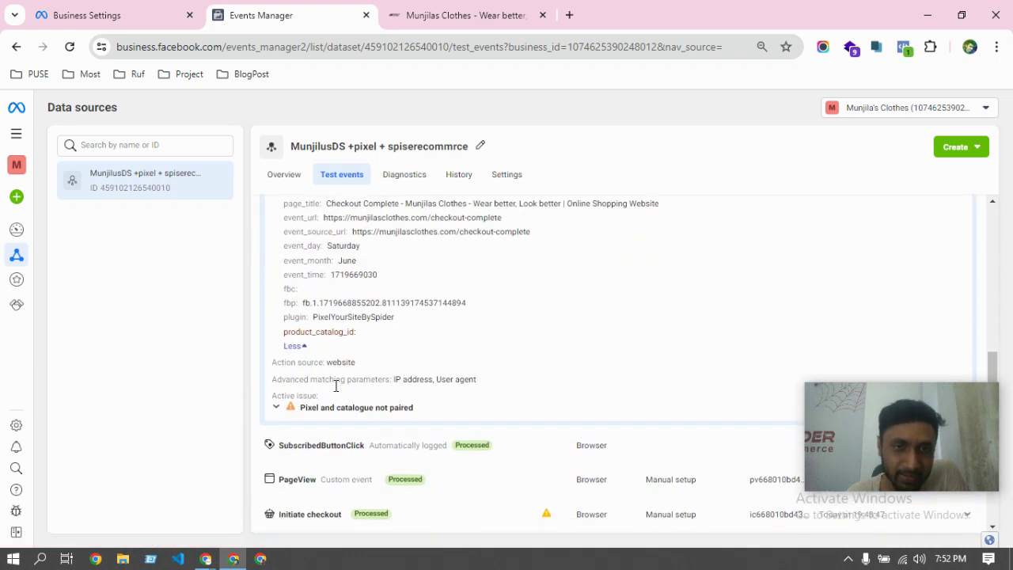
scroll(335, 385, "up", 4)
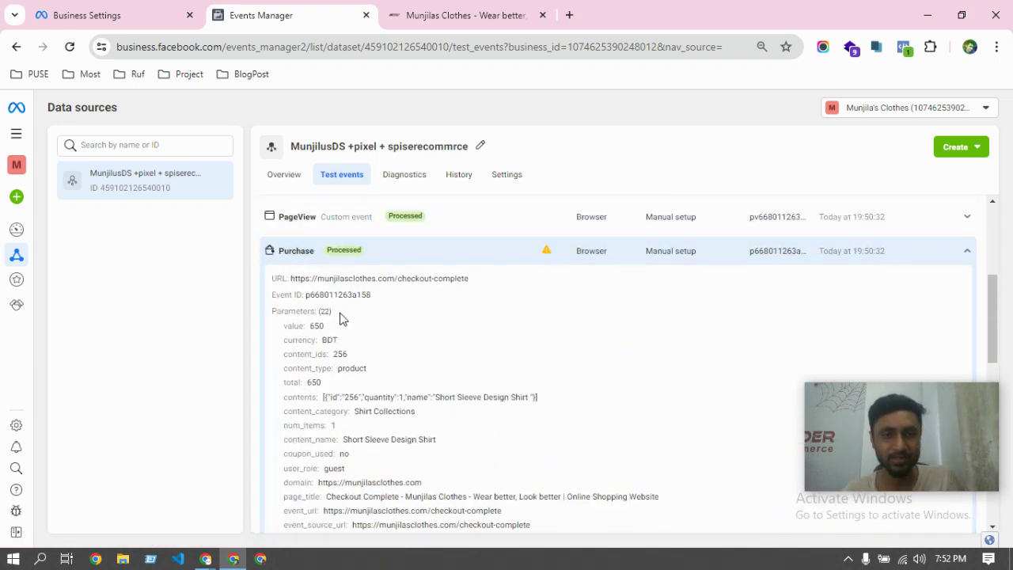
scroll(333, 331, "down", 1)
scroll(335, 340, "up", 2)
left_click(317, 333)
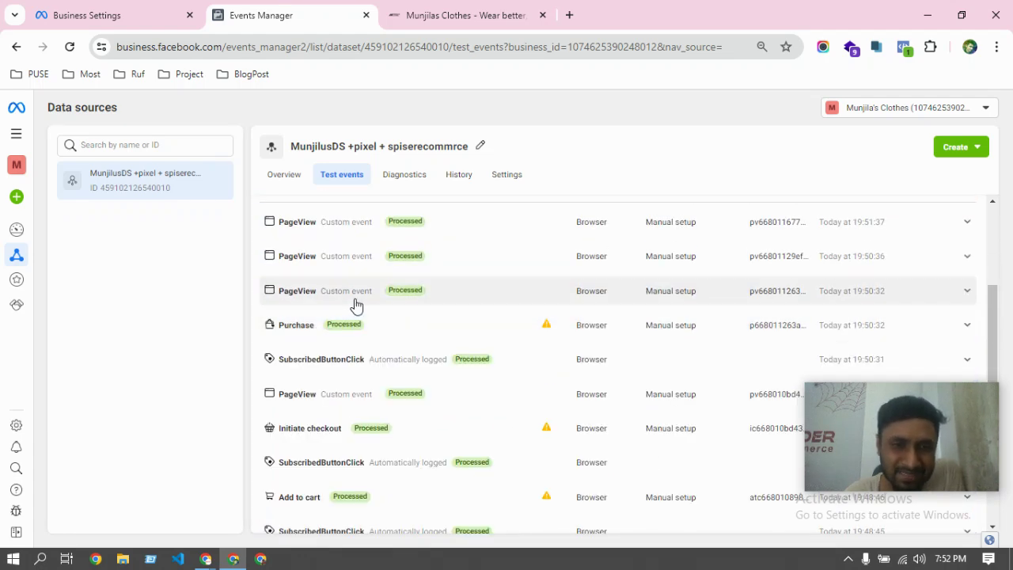
- Compare the whole sequence of received events, from View content and Add to cart to Initiate checkout and Purchase
scroll(348, 294, "up", 3)
scroll(395, 335, "down", 10)
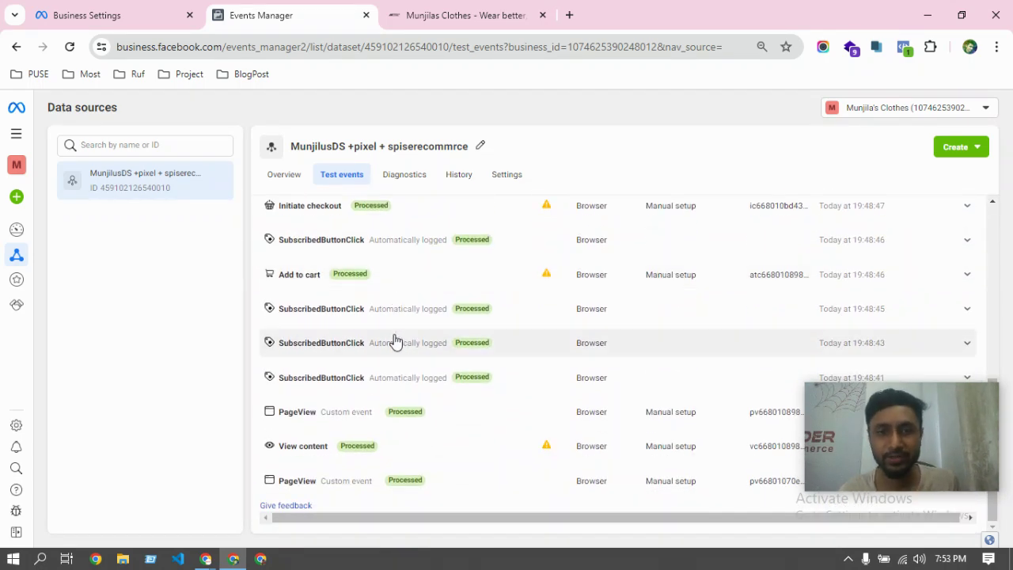
scroll(396, 328, "up", 3)
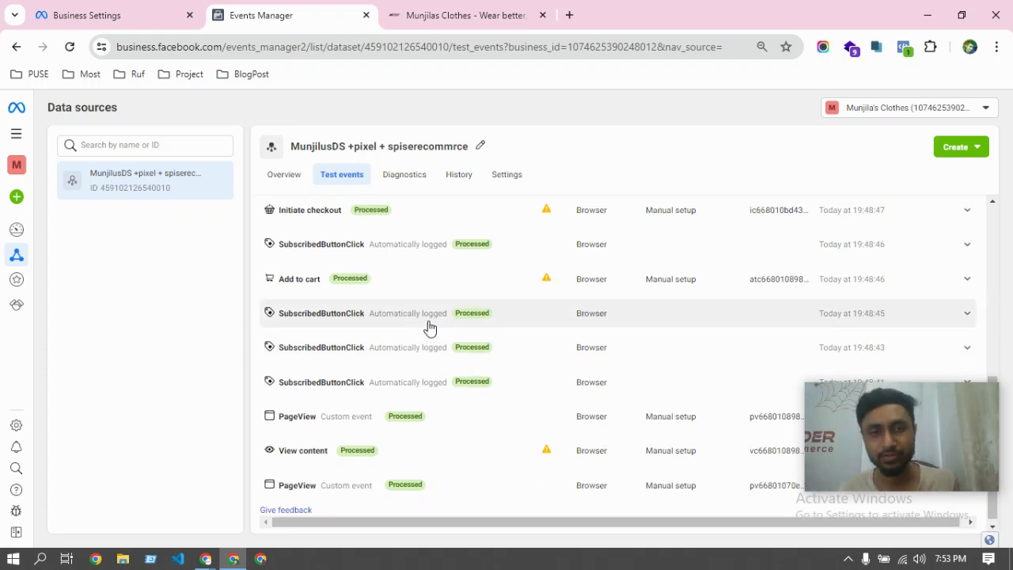
scroll(357, 327, "up", 2)
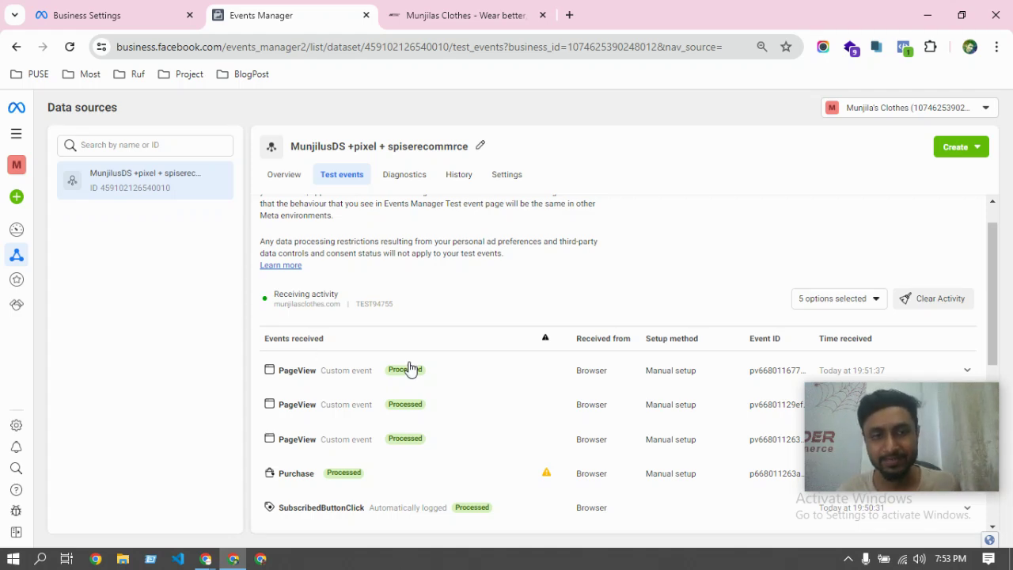
scroll(469, 360, "down", 2)
scroll(469, 360, "down", 3)
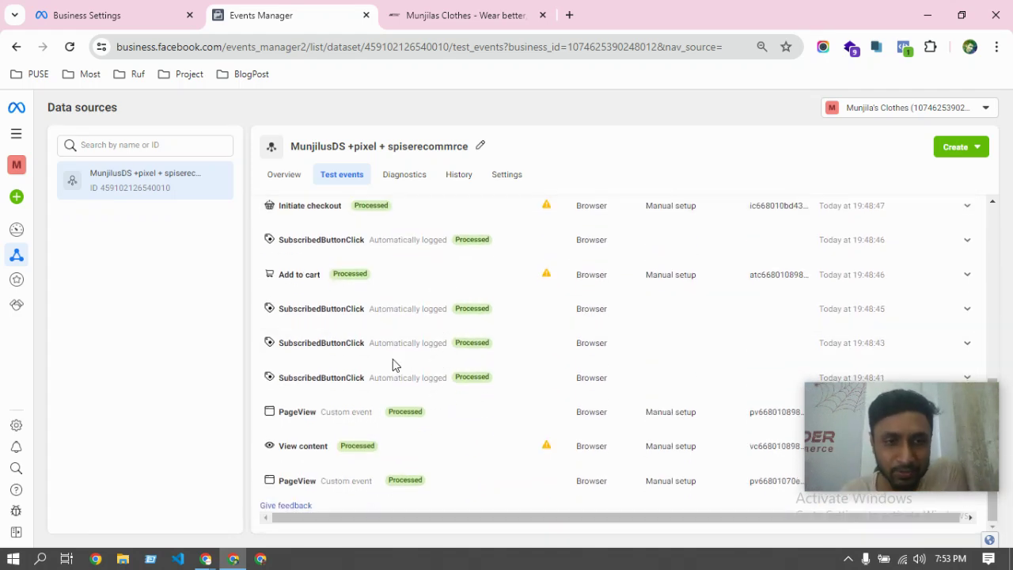
scroll(388, 376, "up", 5)
scroll(469, 351, "down", 1)
scroll(467, 353, "down", 4)
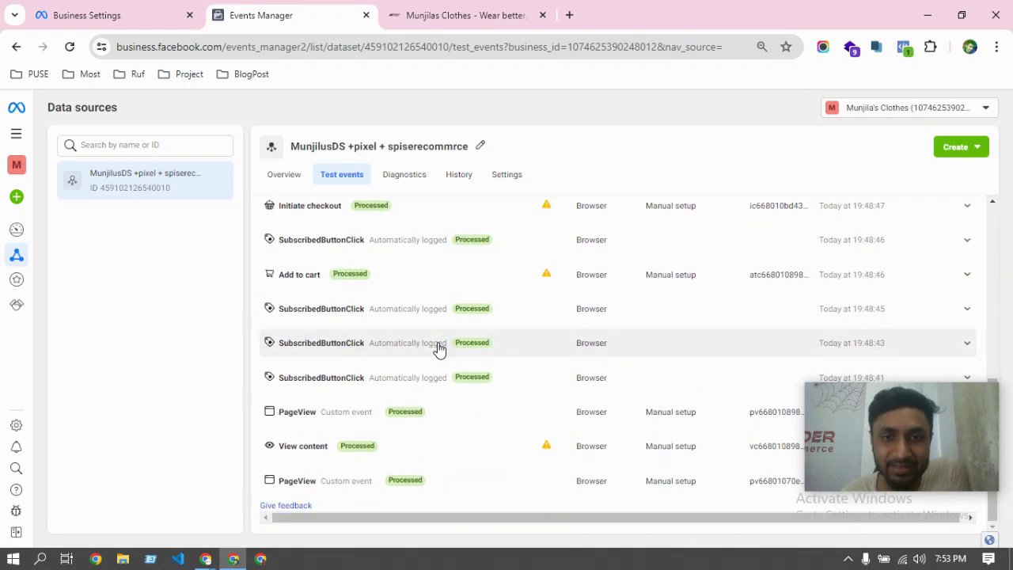
scroll(420, 346, "up", 4)
scroll(405, 342, "up", 1)
mouse_move(871, 403)
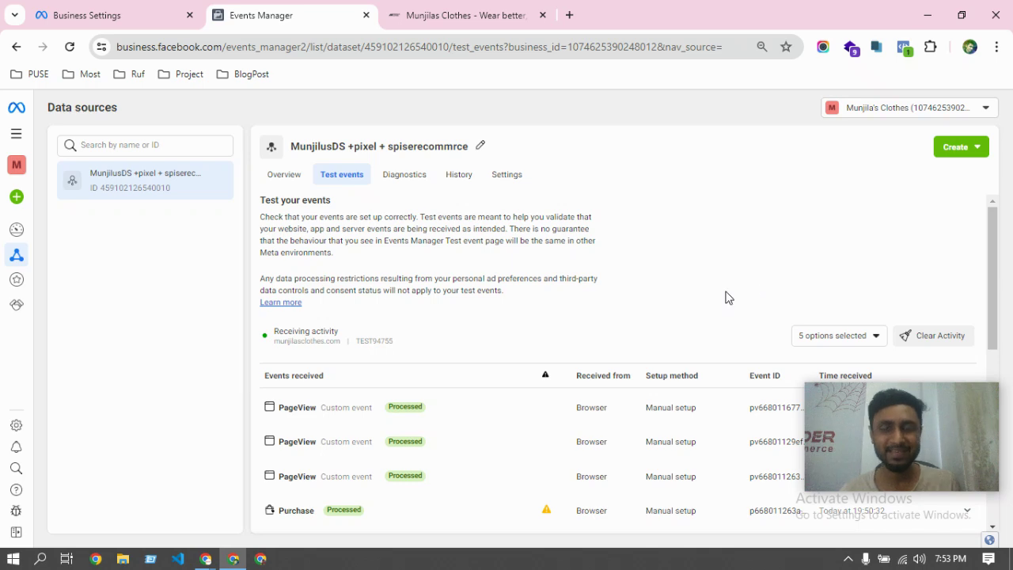
scroll(475, 404, "down", 5)
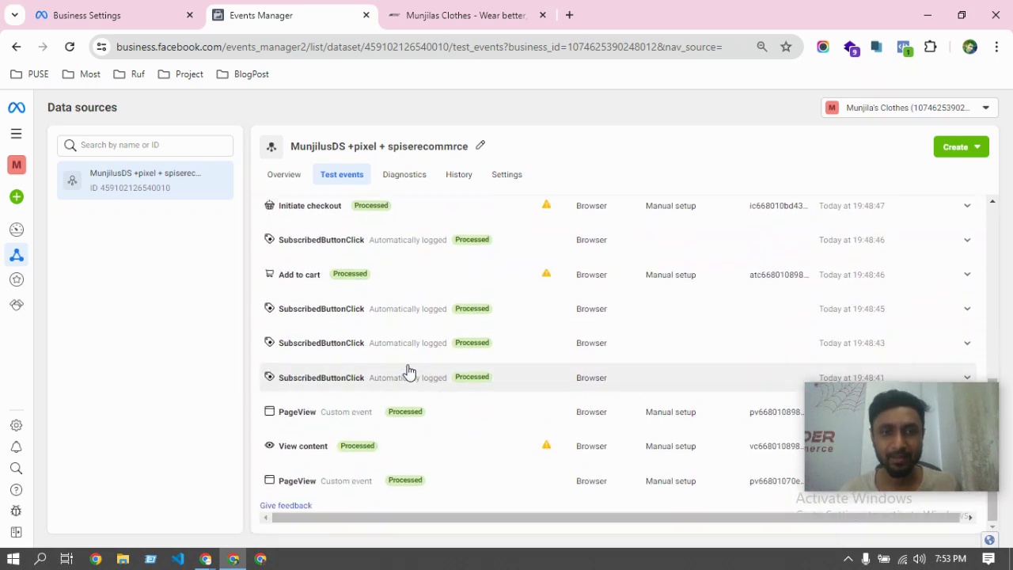
scroll(400, 369, "up", 6)
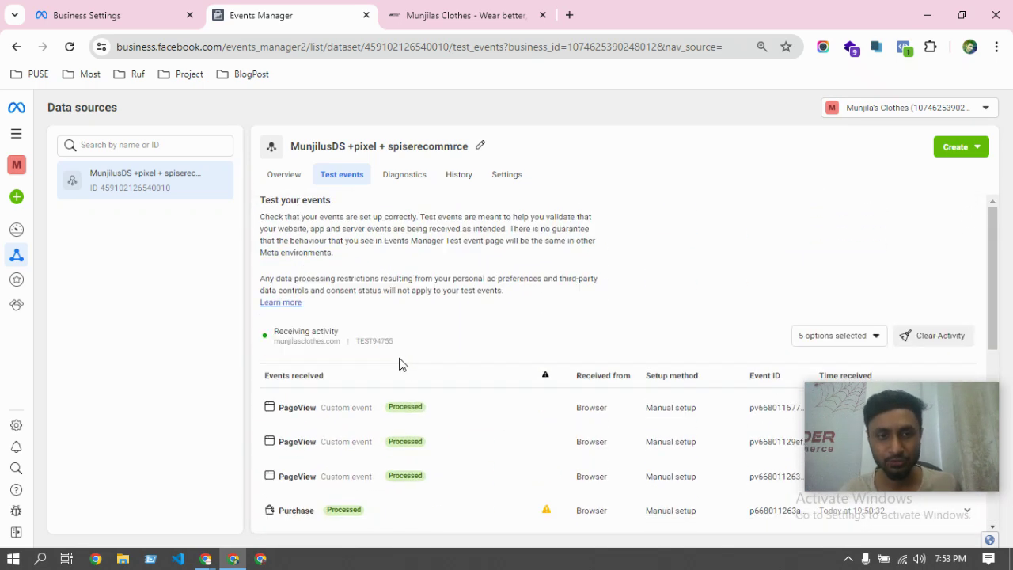
scroll(329, 427, "down", 2)
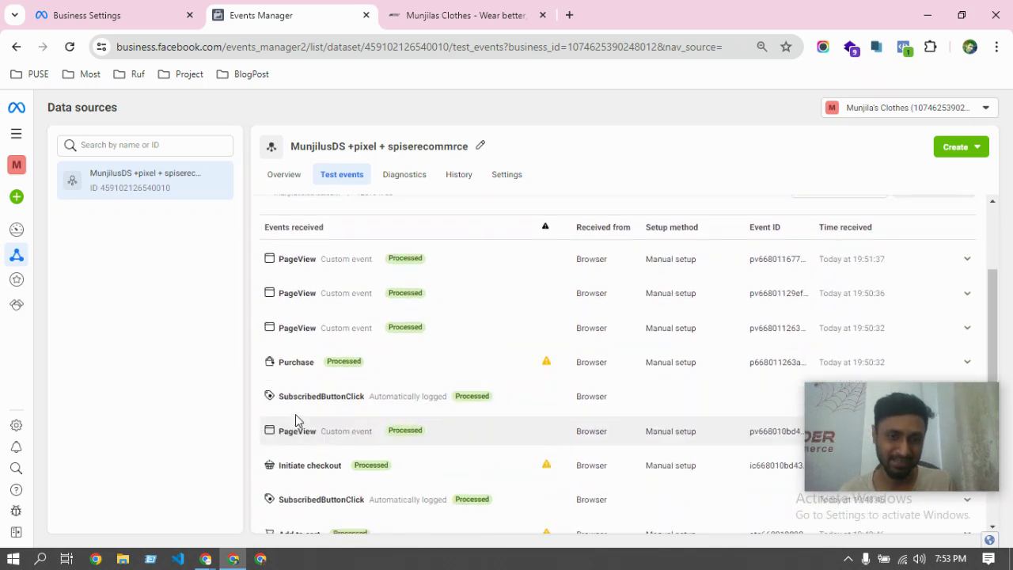
- Check the Purchase event's full parameters once more, close its details and review the most recent events
left_click(331, 368)
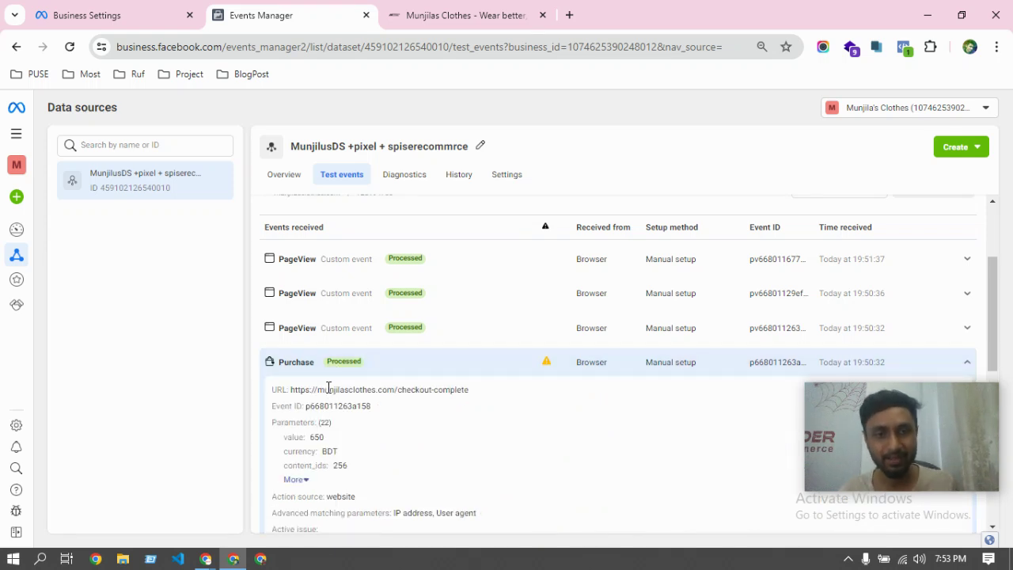
left_click(296, 479)
left_click(342, 374)
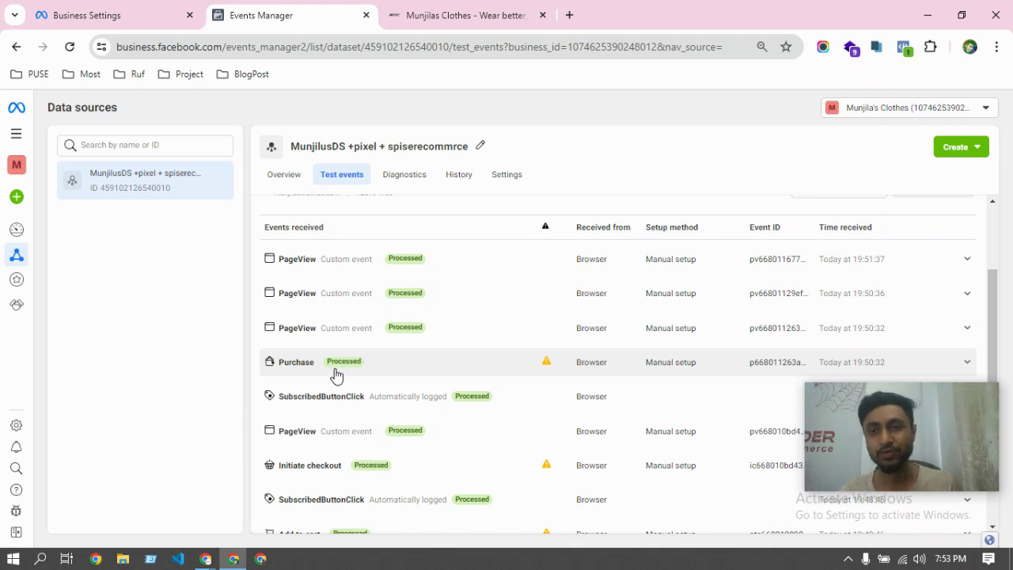
scroll(337, 366, "up", 2)
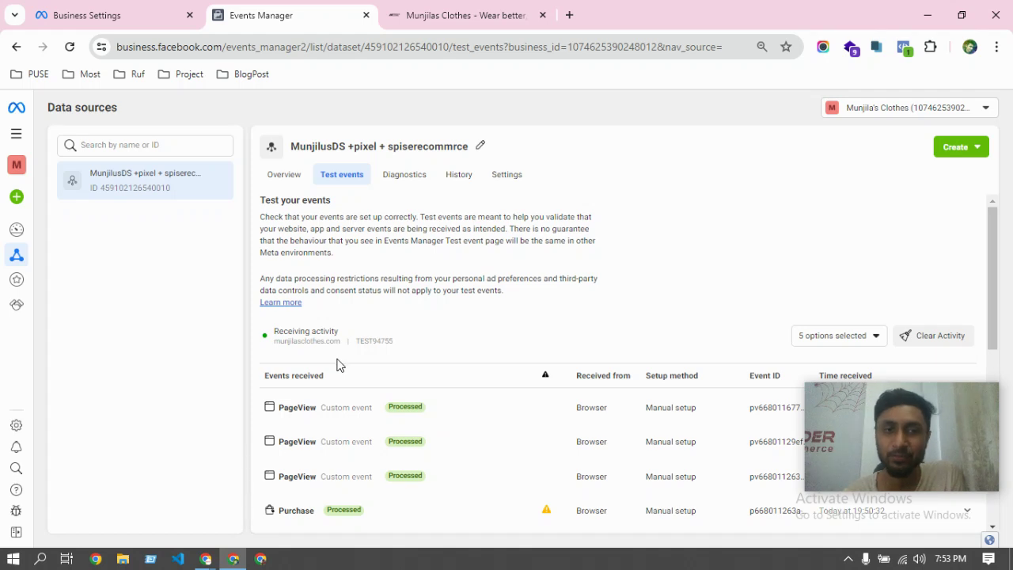
scroll(342, 366, "down", 2)
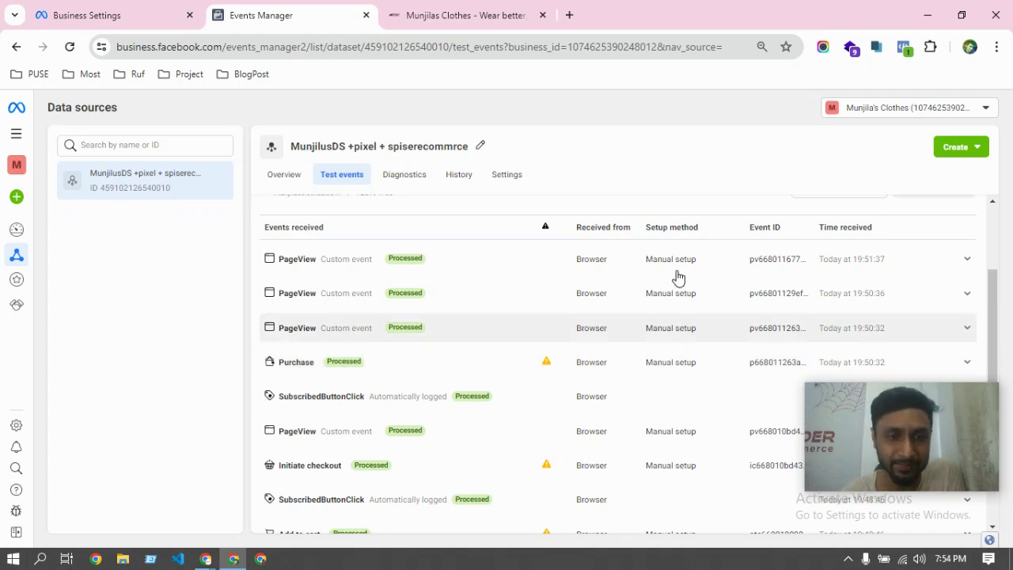
scroll(435, 361, "up", 1)
scroll(475, 316, "up", 1)
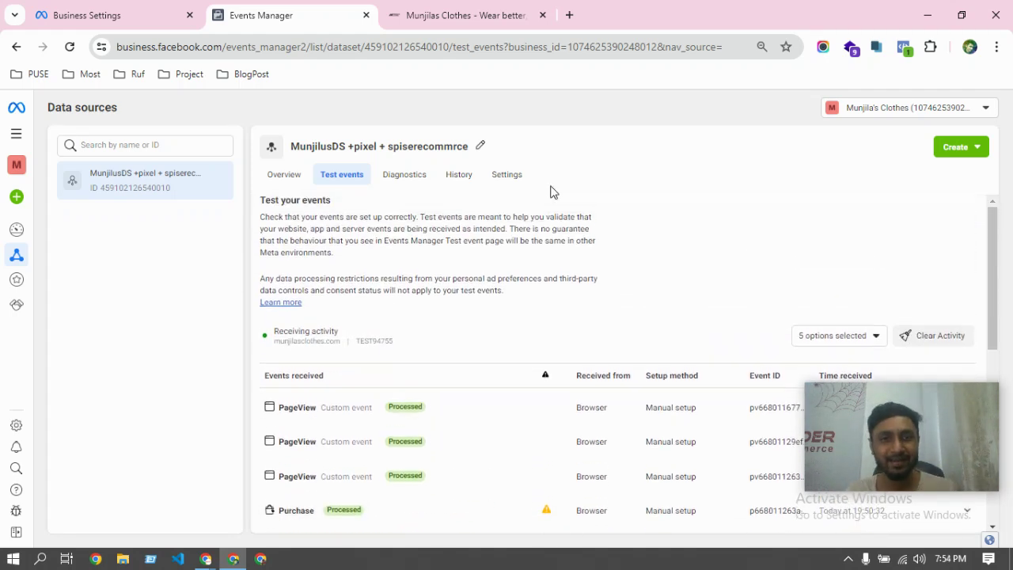
- Clear the received activity from the test events list
scroll(736, 301, "down", 1)
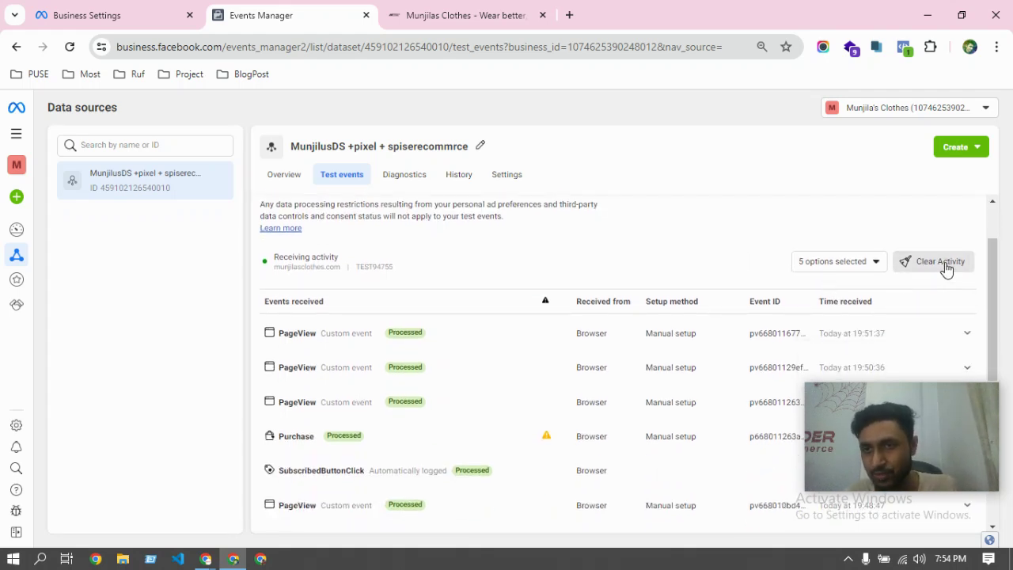
left_click(947, 269)
left_click(665, 289)
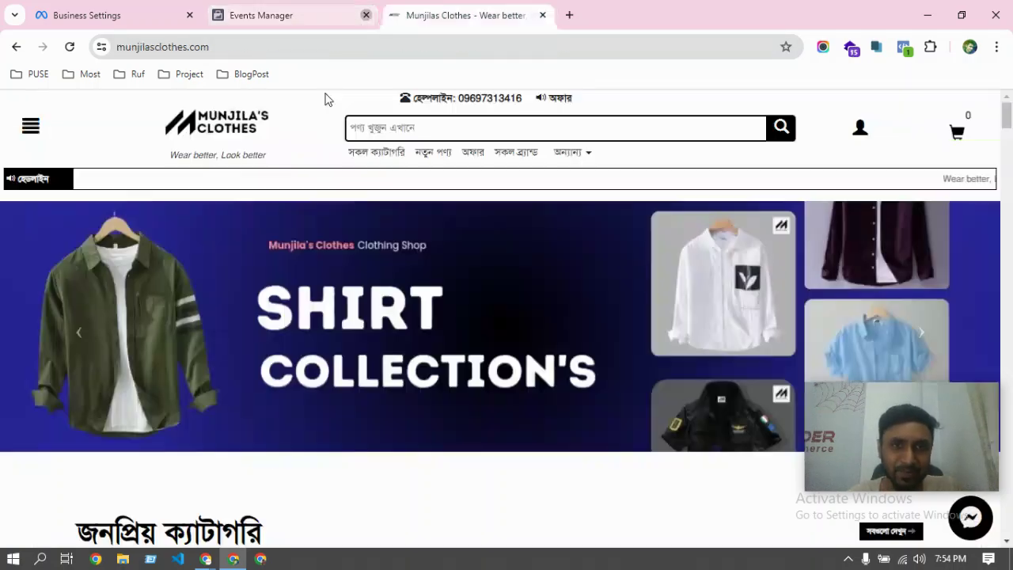
- Close Events Manager and look through the products on the Munjila's Clothes home page
left_click(366, 15)
scroll(380, 213, "down", 4)
scroll(412, 245, "down", 7)
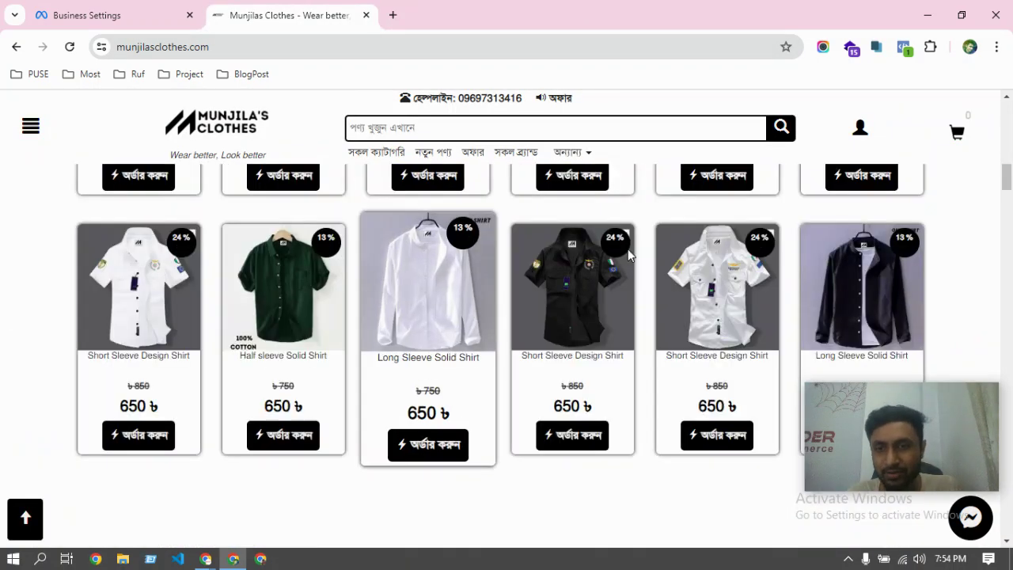
scroll(315, 246, "up", 3)
scroll(364, 233, "up", 6)
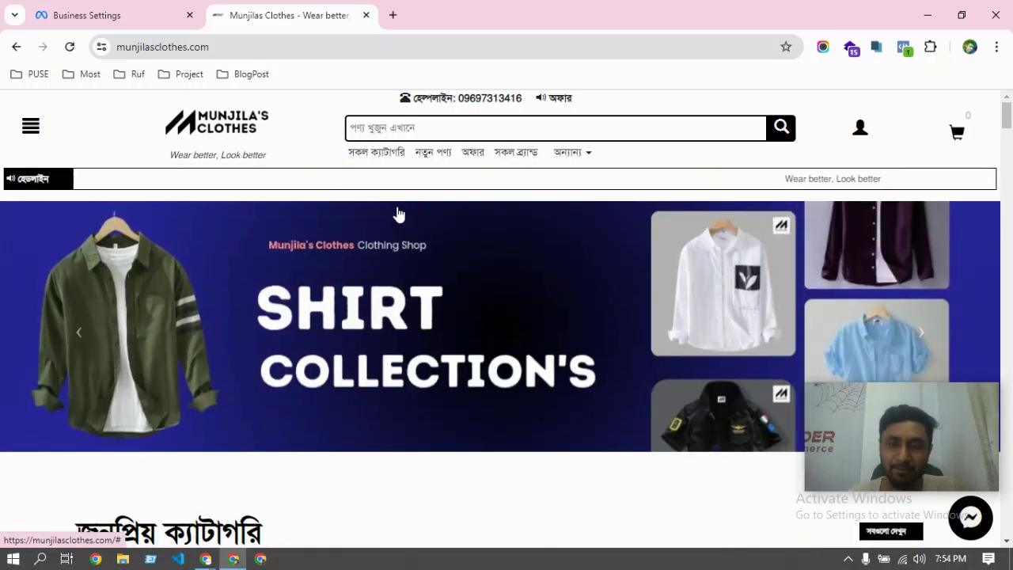